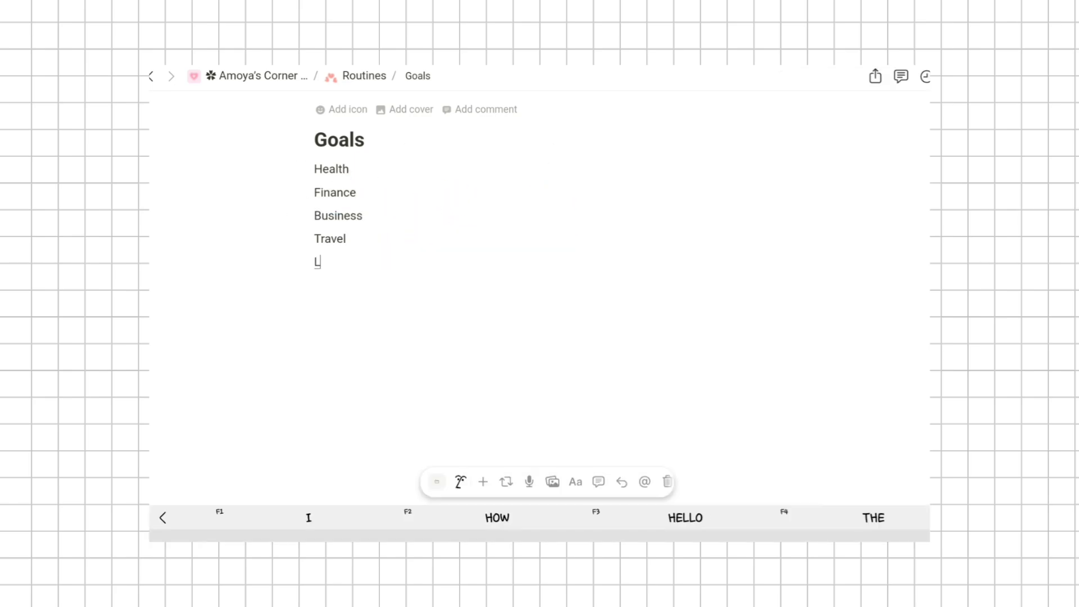
Complete the fifth goal category below Travel as Lifestyle on the Goals page.
text(i)
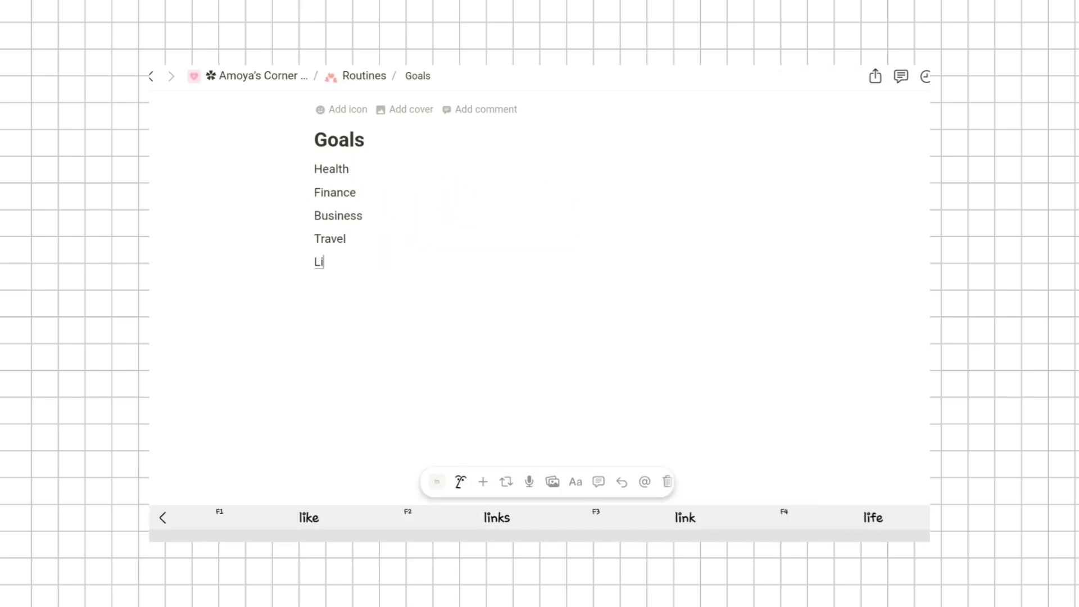
scroll(343, 265, down, 1)
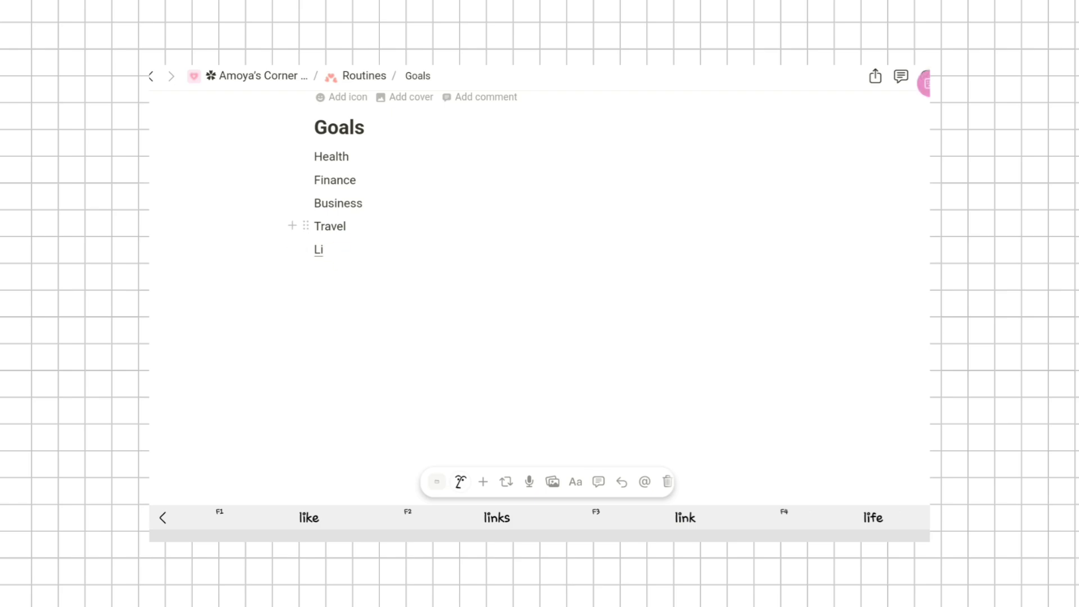
text(Add icon)
key(BackSpace)
key(BackSpace)
key(BackSpace)
key(BackSpace)
key(BackSpace)
key(BackSpace)
key(BackSpace)
key(BackSpace)
click(325, 251)
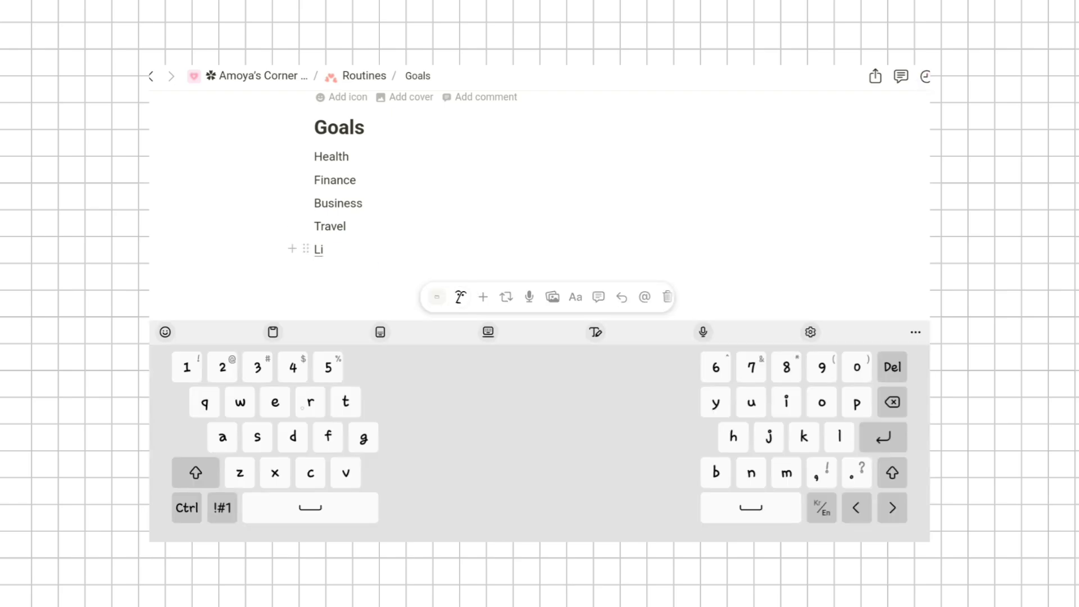
text(festyle)
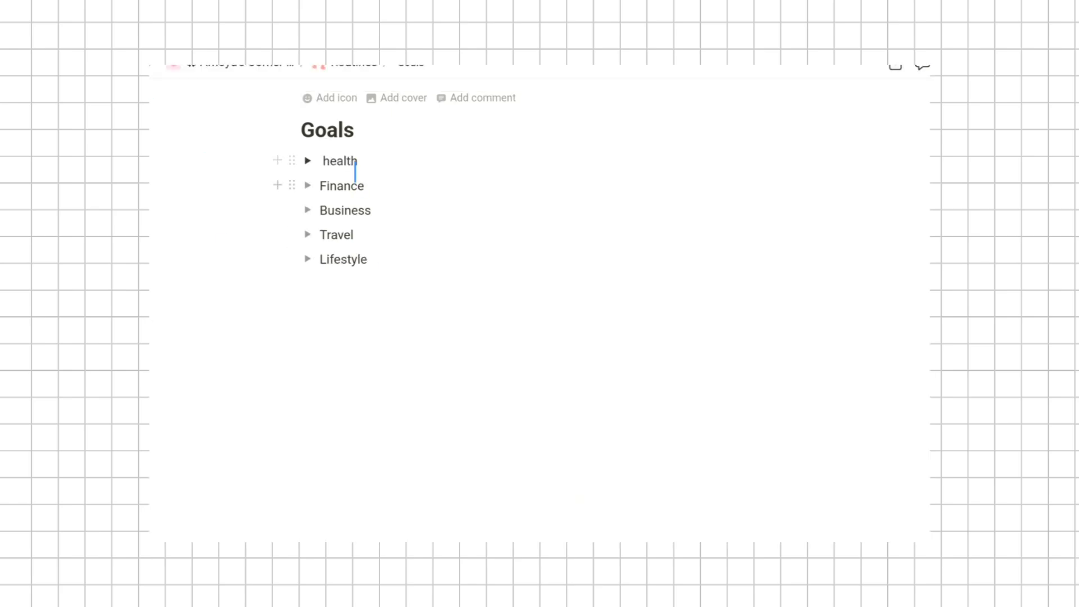
Expand the health toggle, review its eating-habits goal with the How, Why and When lines, and collapse it again.
click(307, 162)
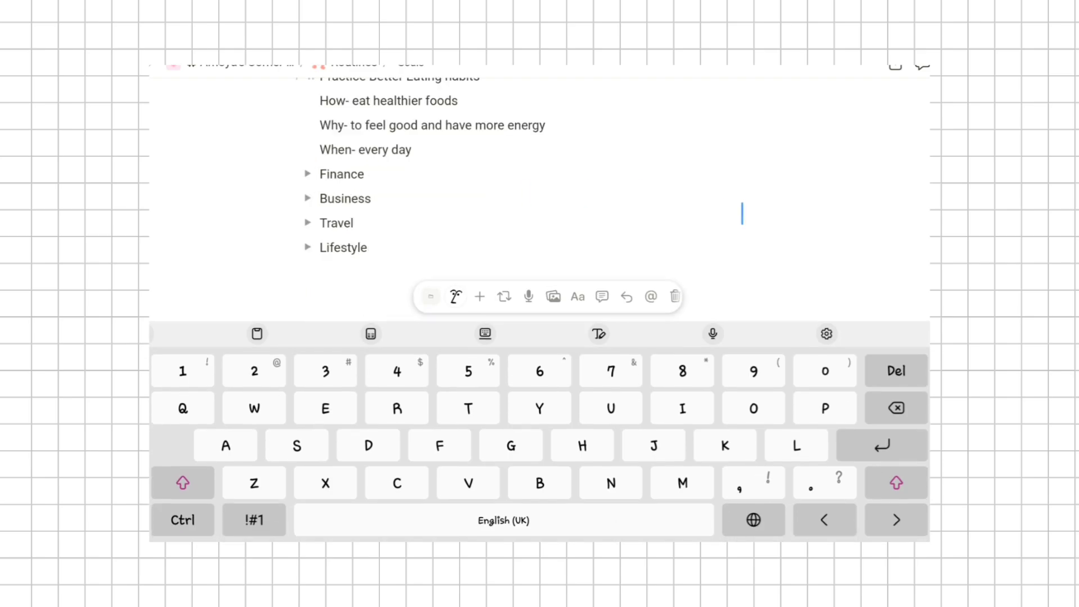
scroll(393, 151, up, 2)
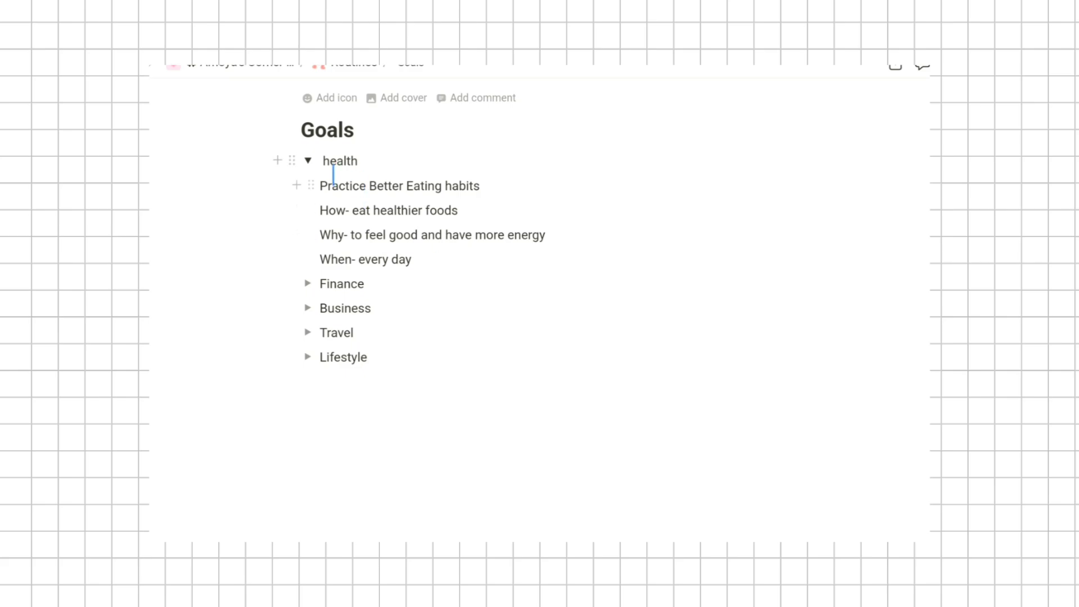
click(308, 161)
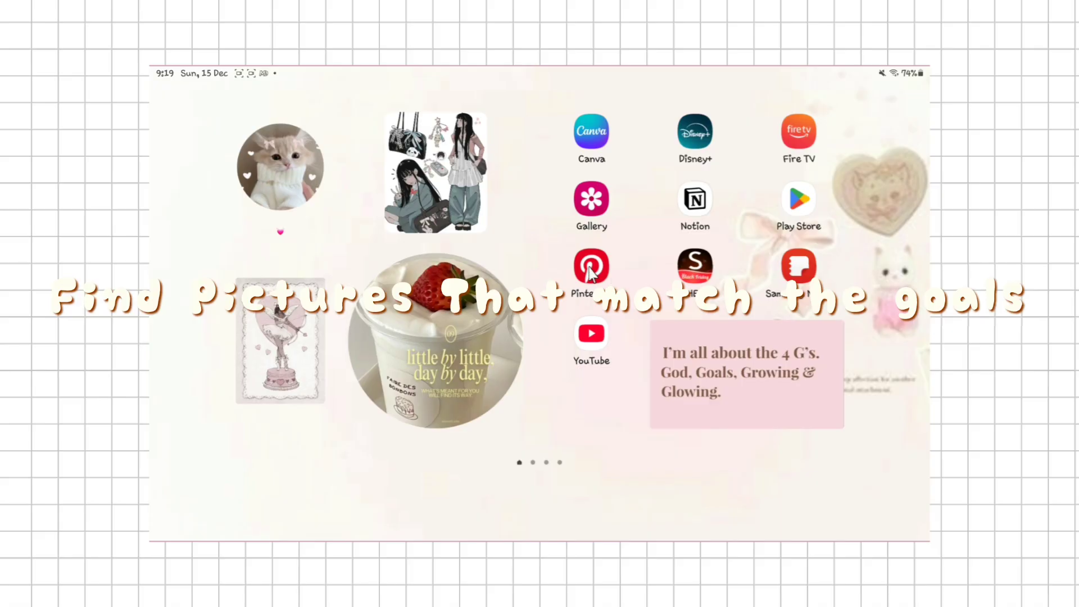
Switch to Pinterest and download the breakfast picture with the egg toast and strawberries.
click(594, 264)
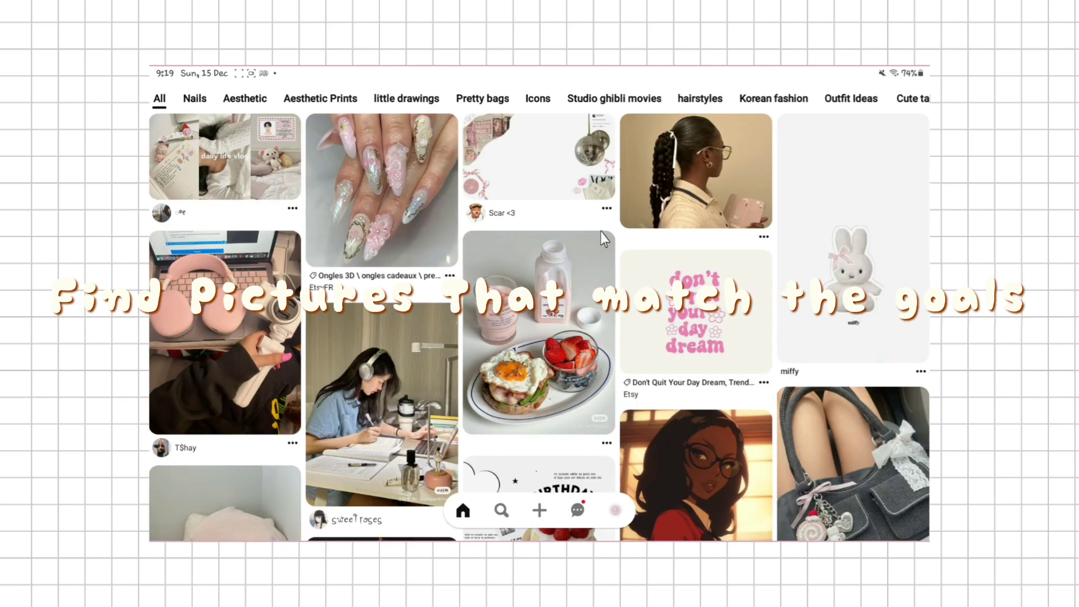
click(606, 443)
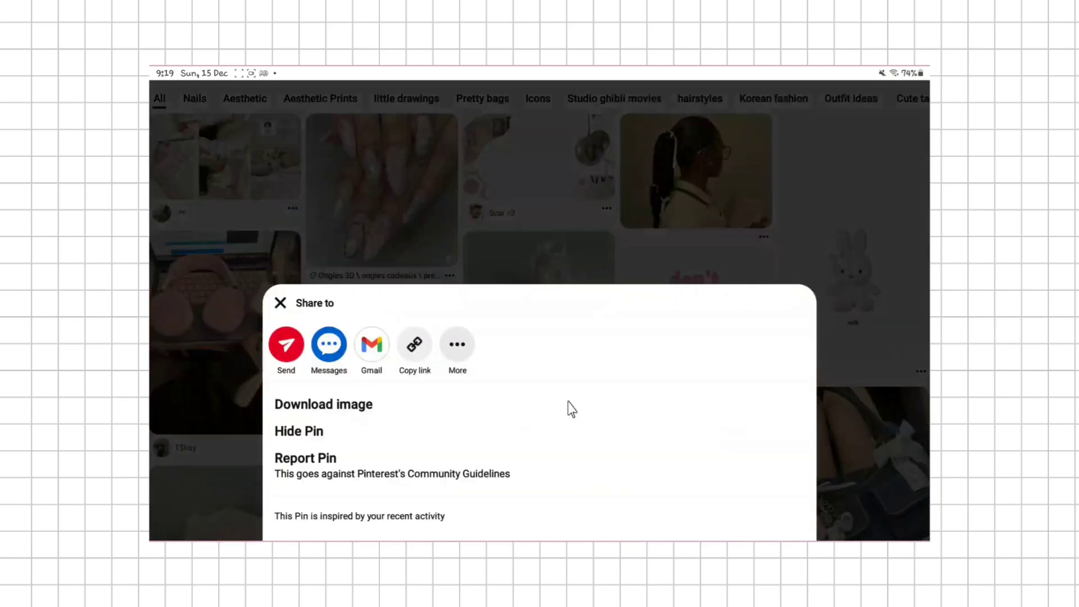
click(409, 408)
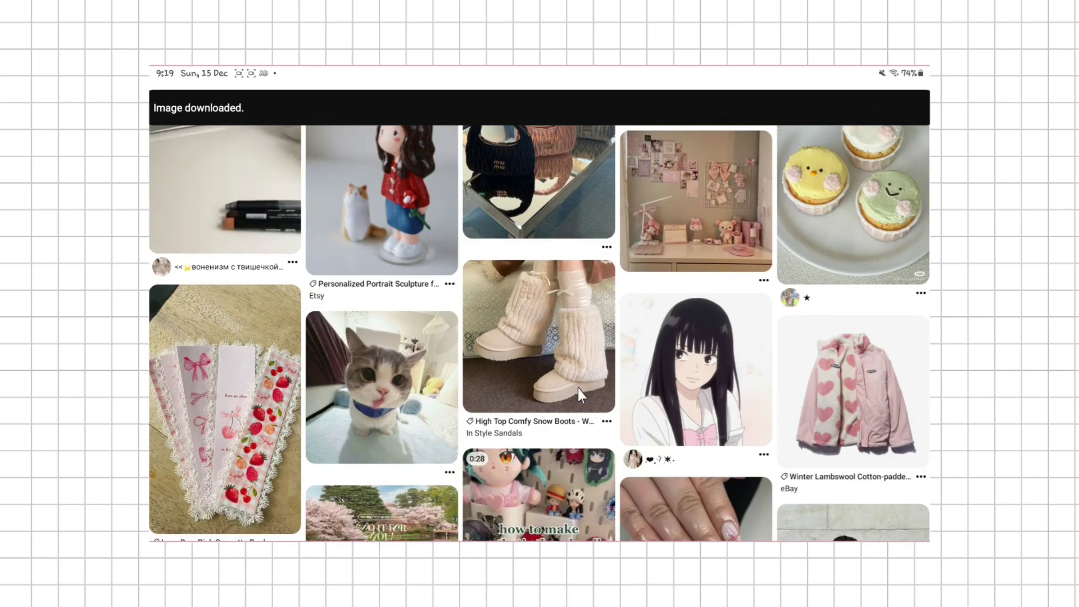
Browse the home feed and download the picture of the white cardigan and blue skirt outfit.
scroll(578, 389, down, 10)
scroll(531, 472, down, 5)
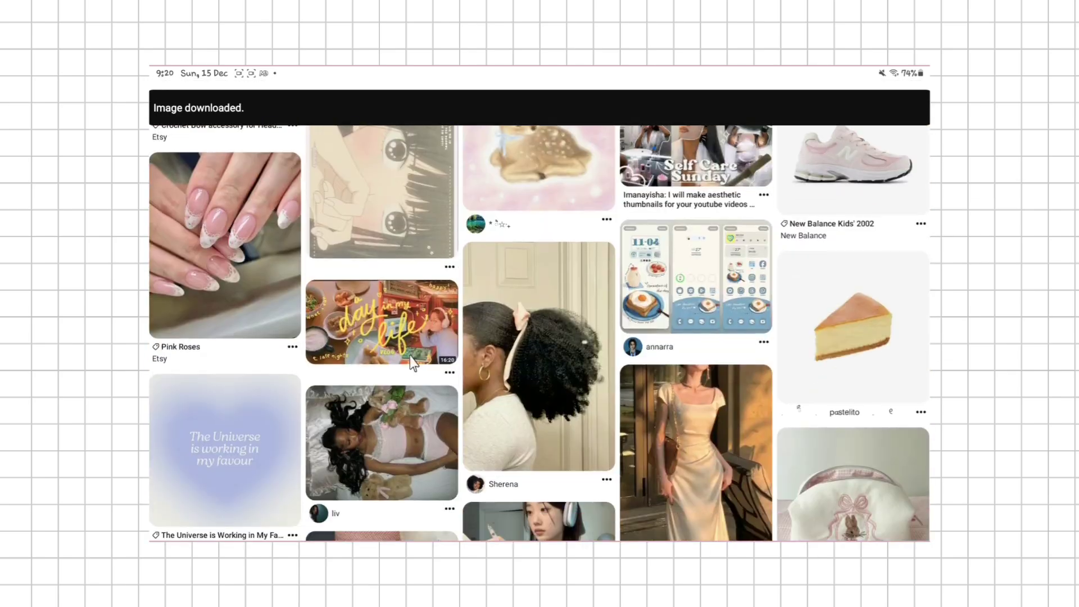
scroll(519, 338, down, 5)
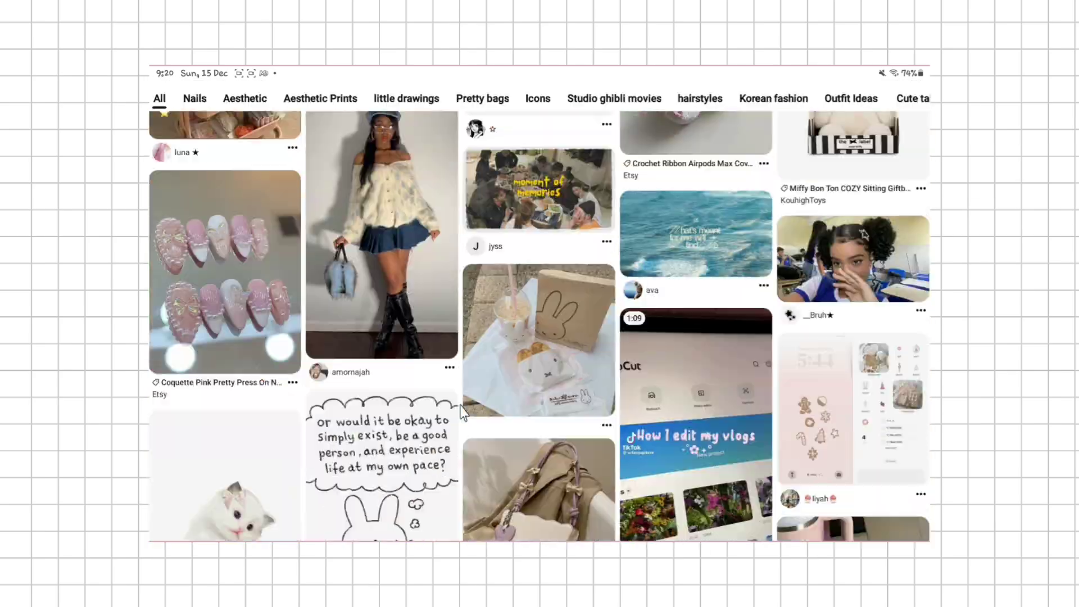
scroll(461, 407, up, 1)
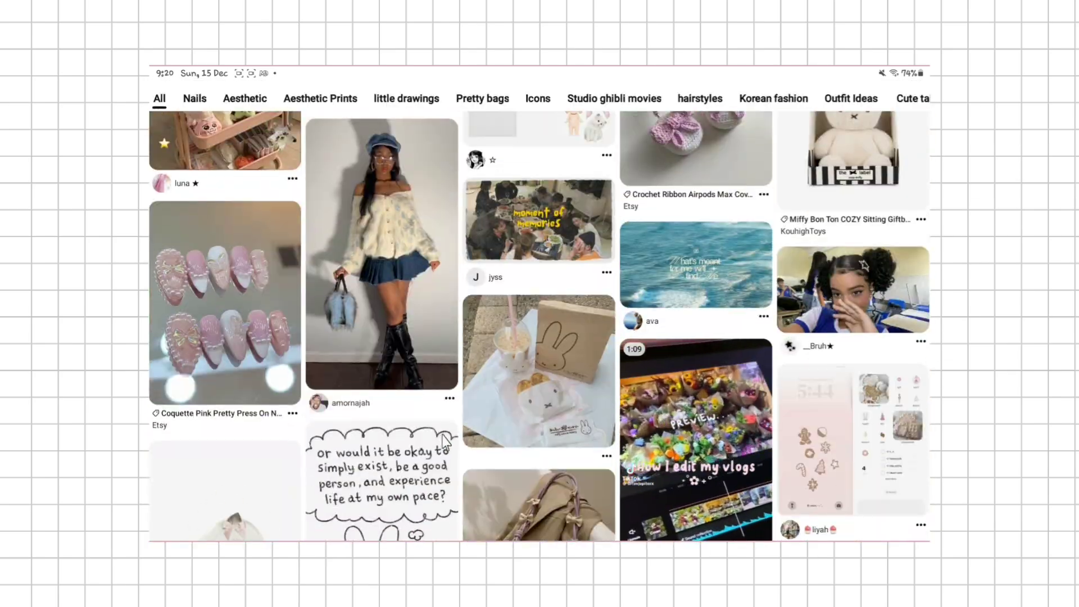
click(607, 456)
click(331, 404)
Download the pictures of the woman standing on the street and the nightstand with the pink water bottle.
scroll(489, 359, down, 4)
scroll(489, 324, down, 8)
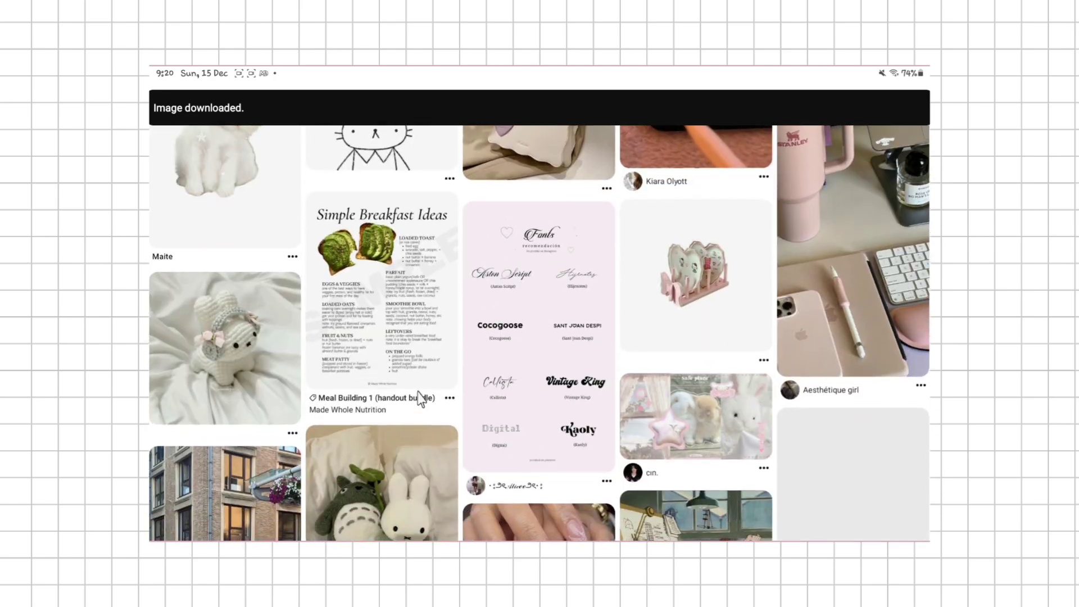
scroll(438, 367, down, 2)
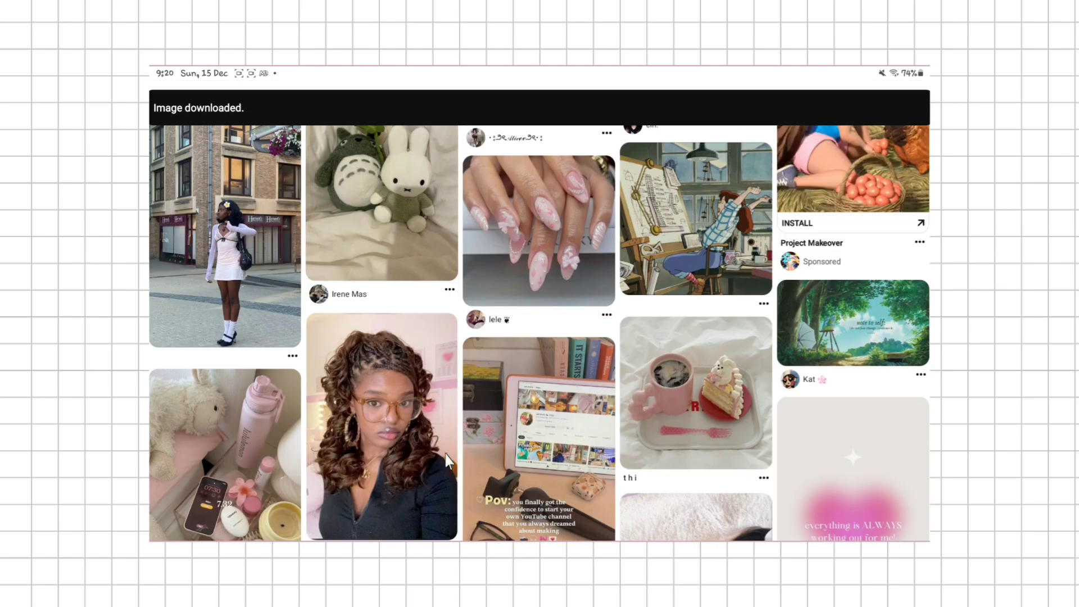
click(291, 356)
click(323, 404)
scroll(414, 329, down, 2)
click(292, 506)
click(324, 404)
Download the picture of hair shaped into a heart and the self-care checklist.
scroll(508, 371, down, 2)
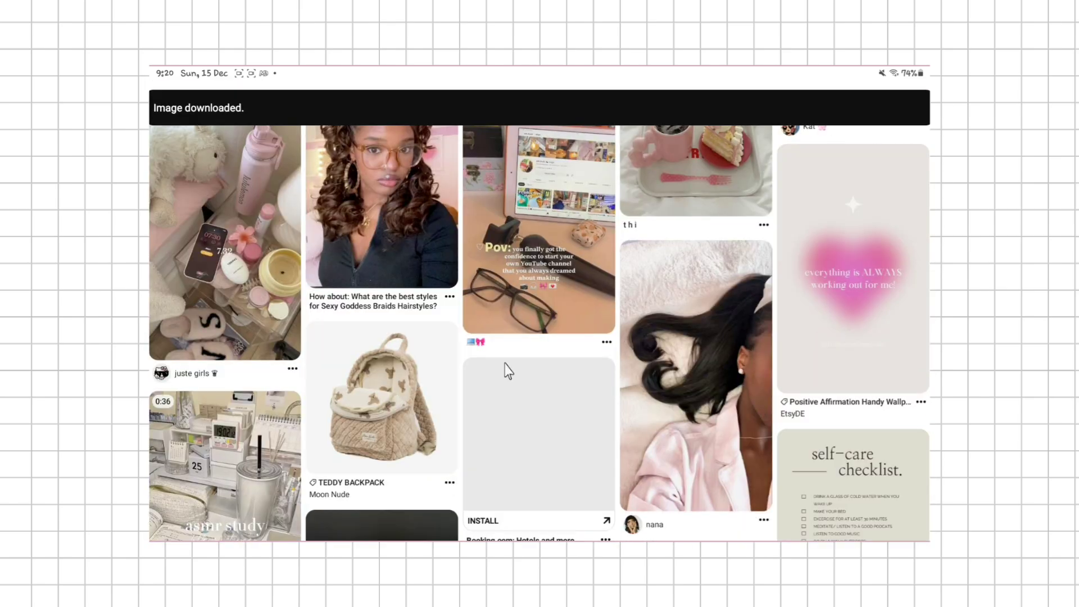
scroll(724, 417, down, 3)
click(762, 340)
click(513, 407)
click(921, 221)
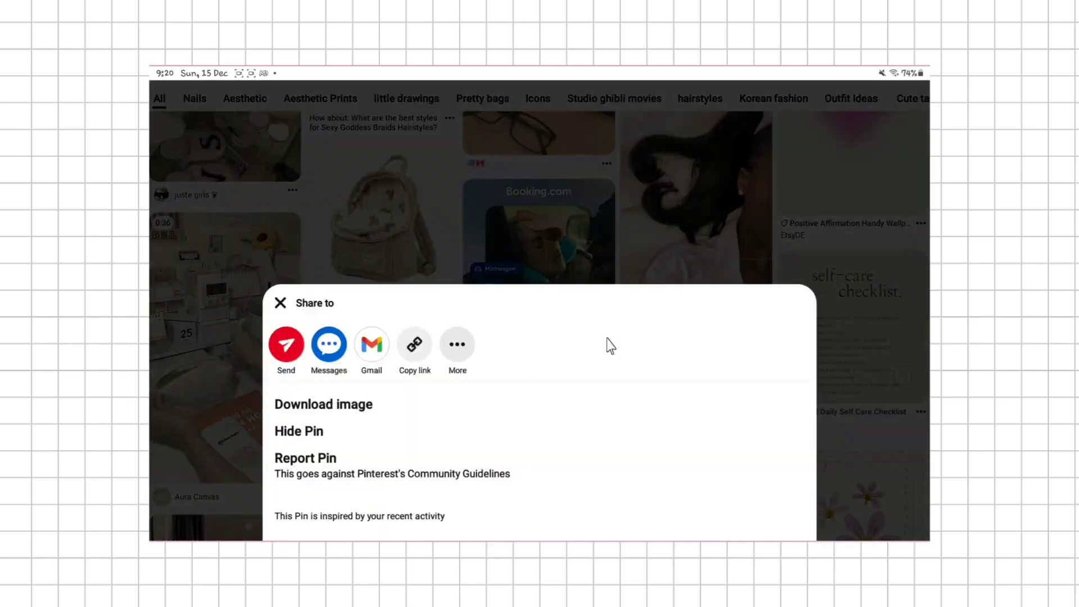
click(523, 406)
Find and download the picture of pink nails with white tips.
scroll(675, 315, down, 4)
scroll(676, 298, down, 10)
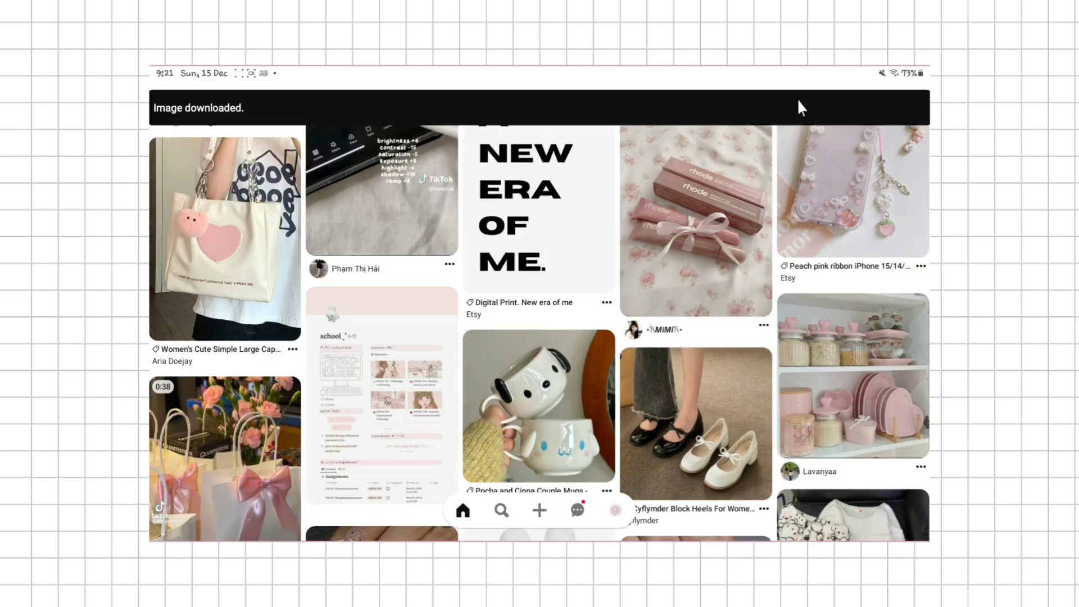
scroll(674, 315, down, 5)
click(293, 462)
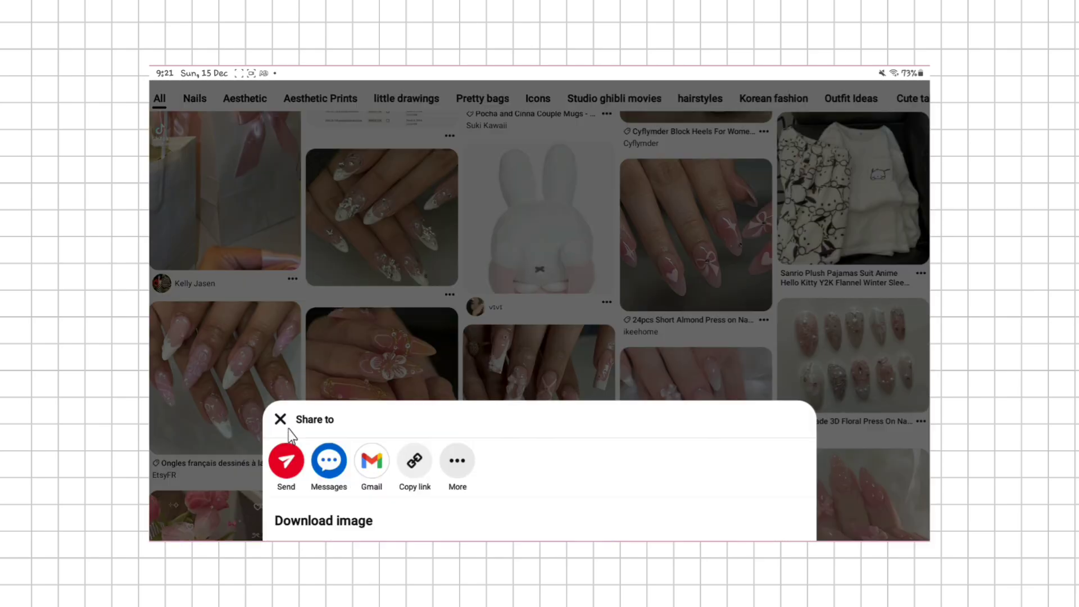
click(323, 406)
Find and download the picture of the black handbag with pink bows.
scroll(641, 399, down, 3)
scroll(641, 400, down, 15)
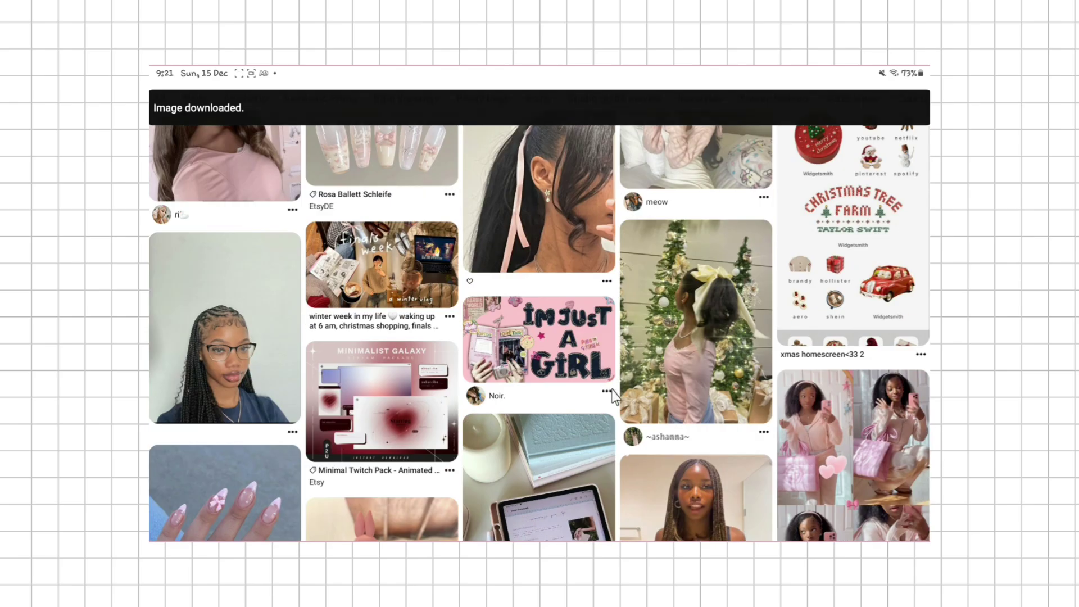
scroll(633, 424, down, 9)
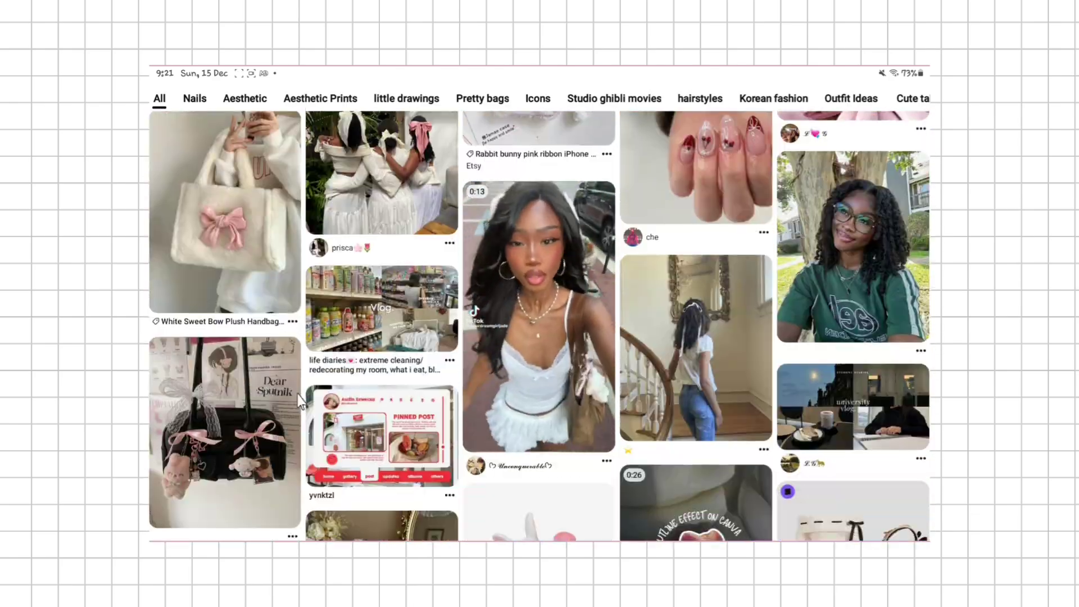
click(293, 458)
click(323, 471)
Find and download the picture of the bedroom with the white desk and pink rug.
scroll(639, 309, down, 8)
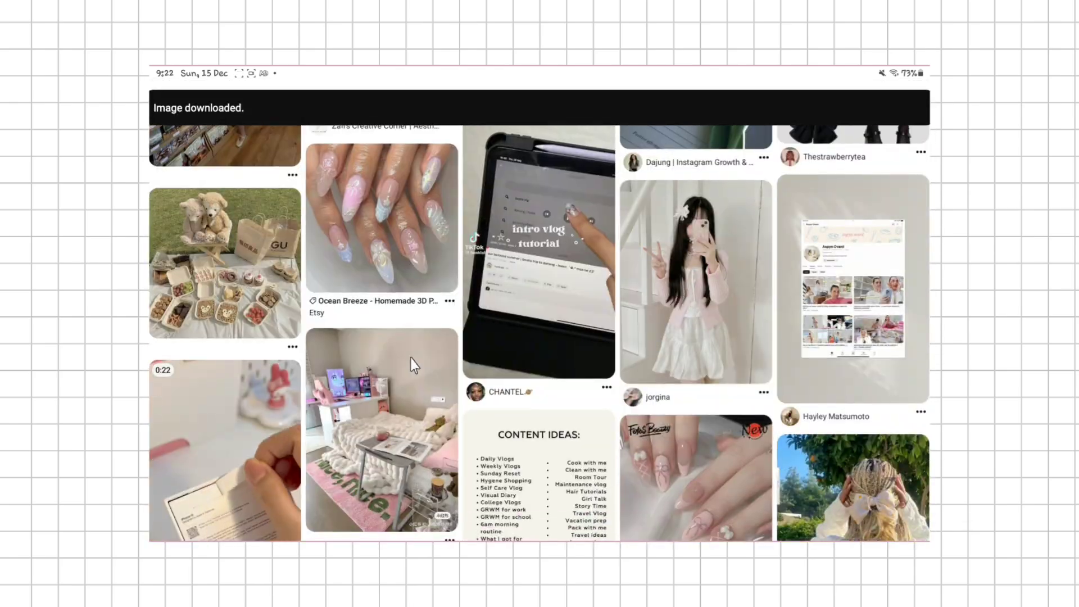
scroll(323, 365, down, 3)
click(449, 388)
click(323, 471)
Find and download the picture of the KEEP CLEAN tin on the blue checkered cloth.
scroll(702, 360, down, 12)
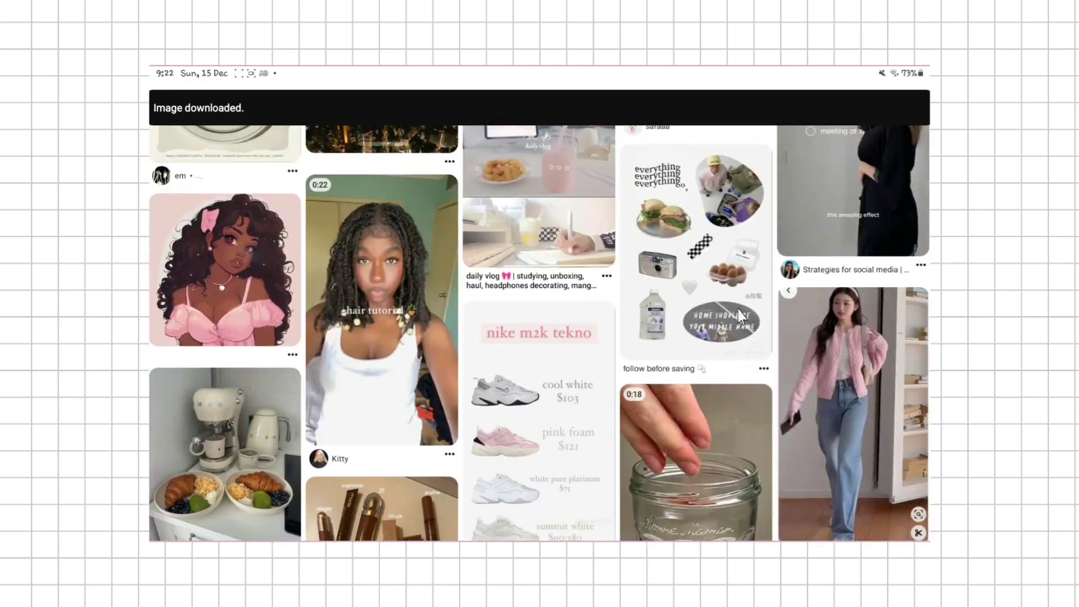
scroll(706, 449, up, 3)
scroll(710, 463, down, 5)
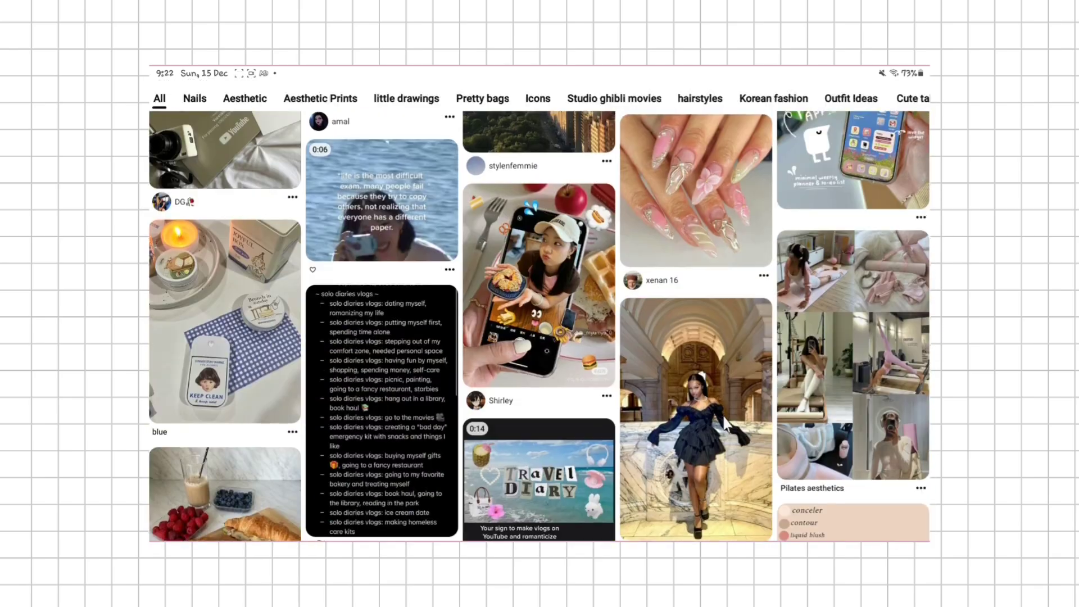
scroll(790, 333, down, 4)
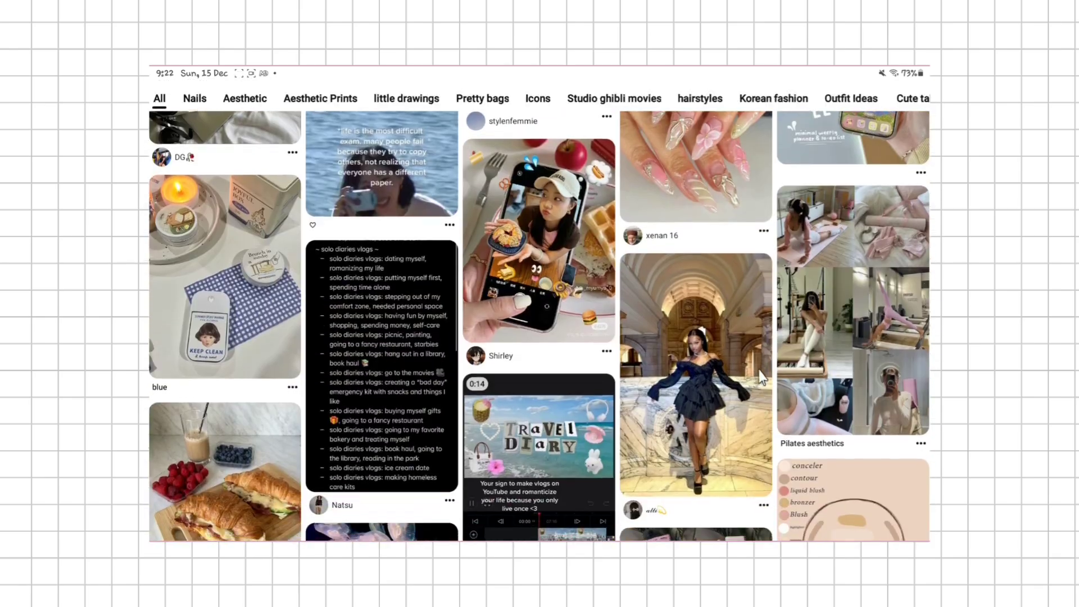
click(292, 237)
click(315, 404)
Download the picture of the dark chunky shoes with white socks and browse the feed for more pictures.
scroll(524, 332, down, 8)
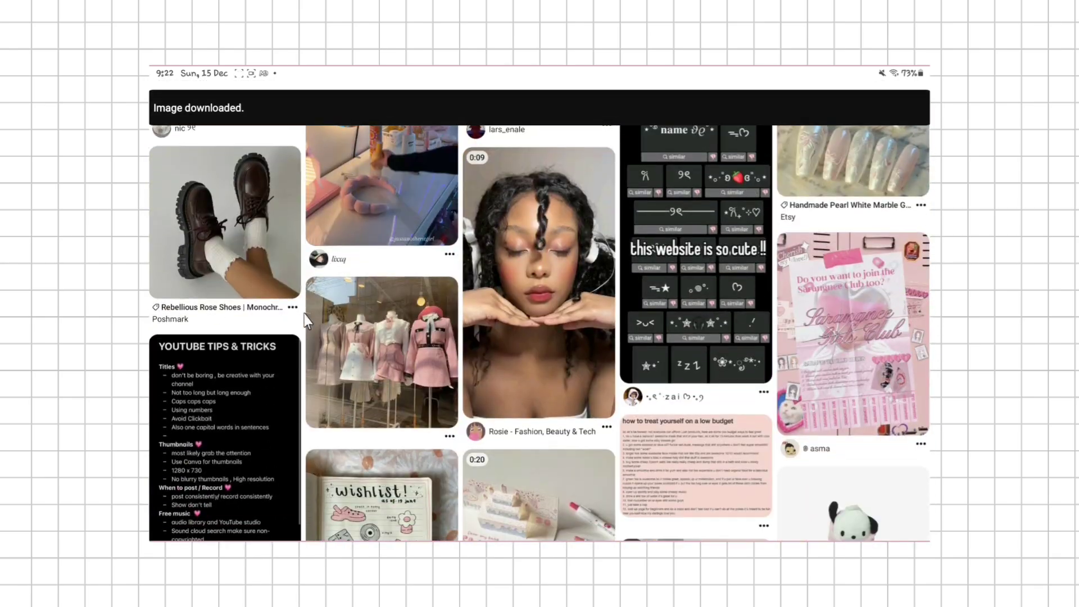
click(293, 307)
click(304, 405)
scroll(631, 251, down, 10)
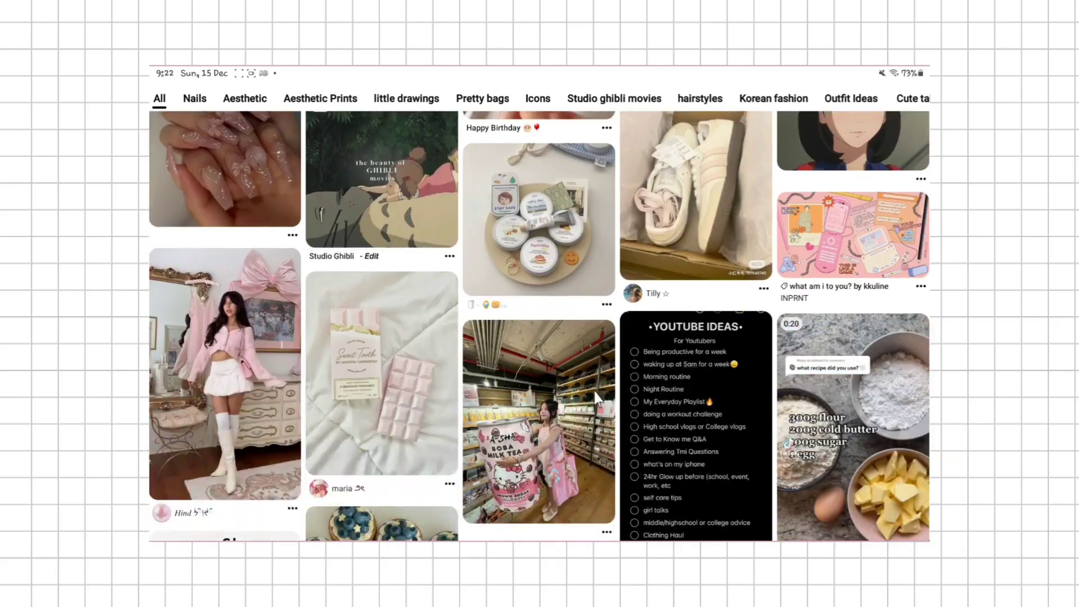
scroll(631, 252, down, 10)
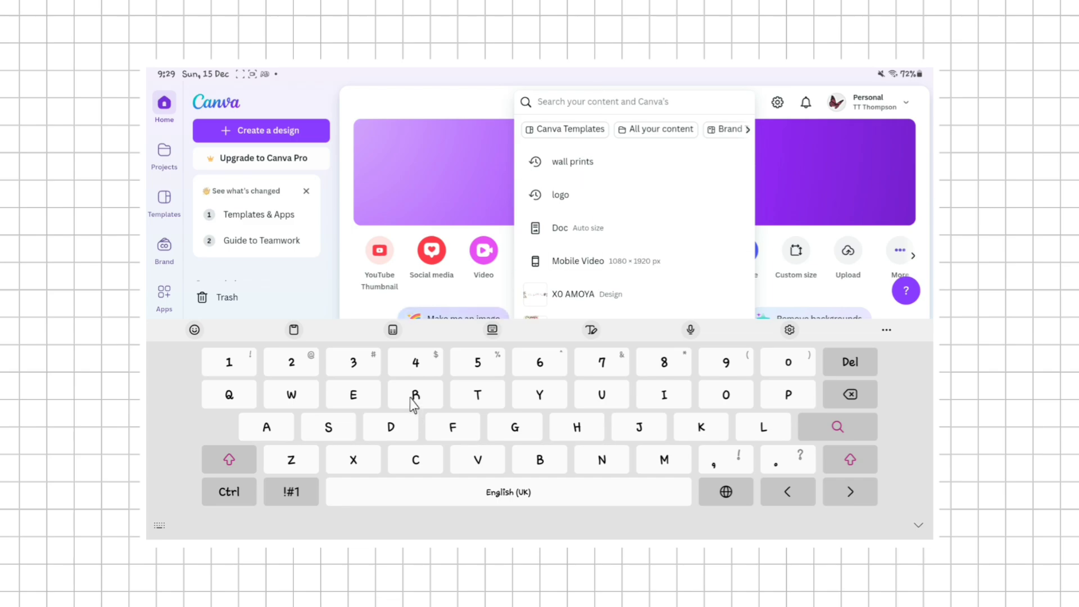
Search Canva for desktop wallpaper.
click(408, 427)
click(359, 394)
click(340, 426)
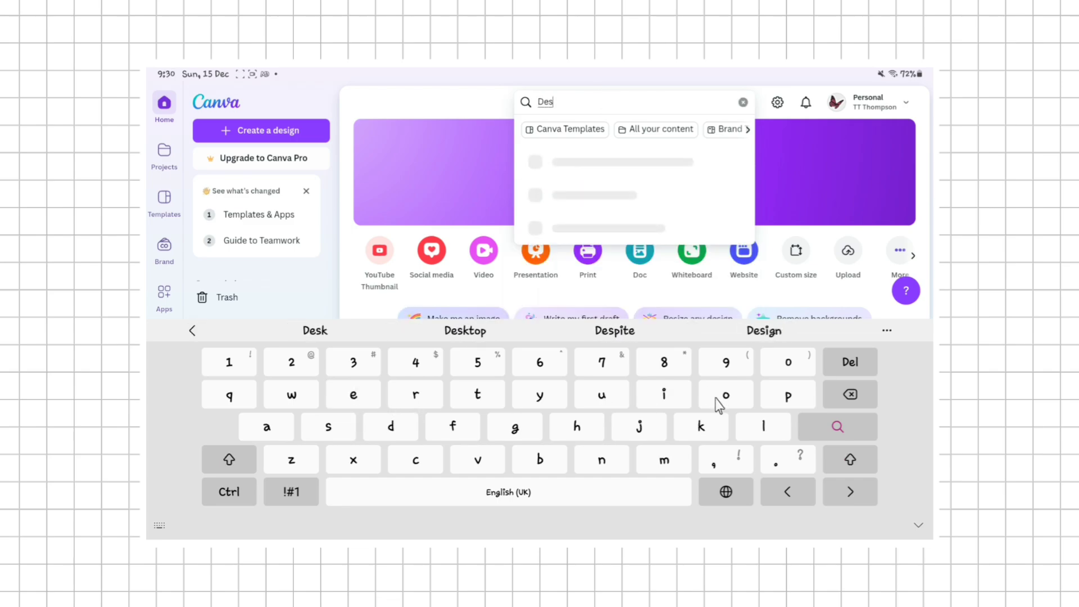
click(703, 426)
click(292, 335)
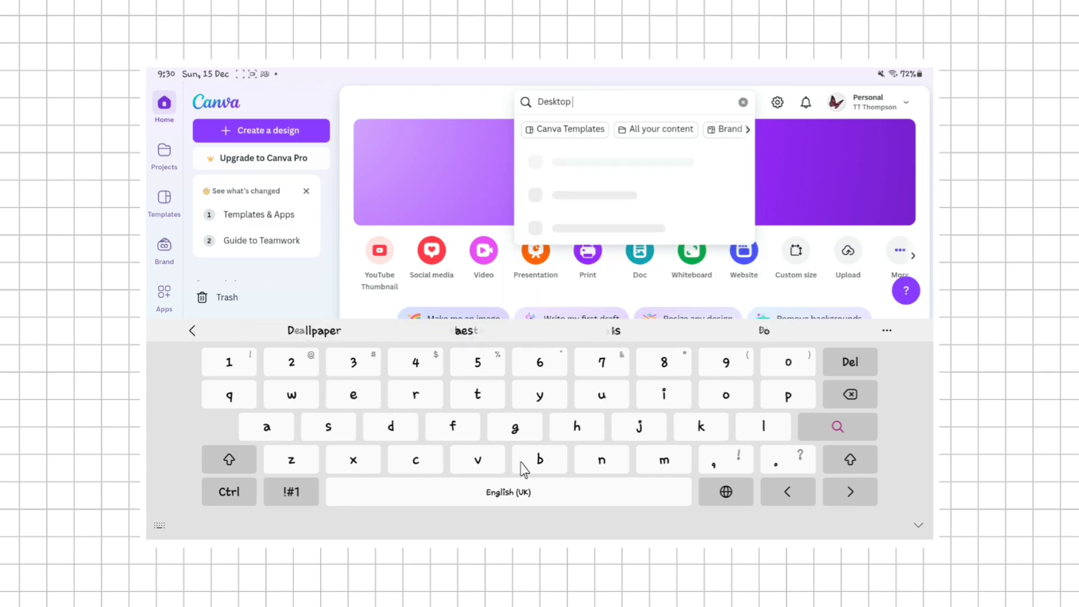
click(589, 205)
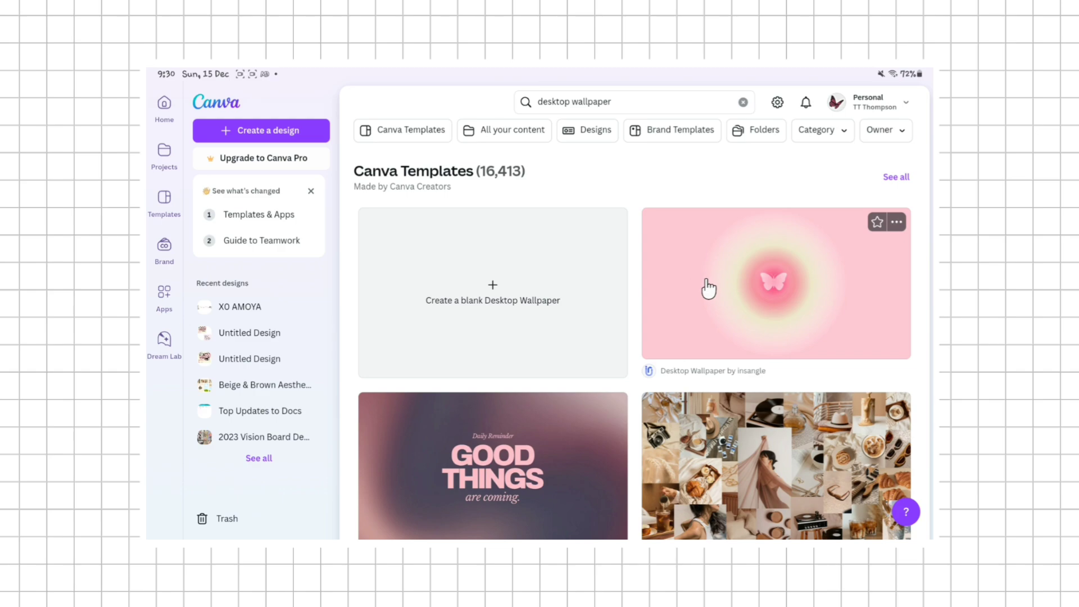
Look through the wallpaper templates, start a blank Desktop Wallpaper design, and show the device's gallery photos.
scroll(722, 295, down, 5)
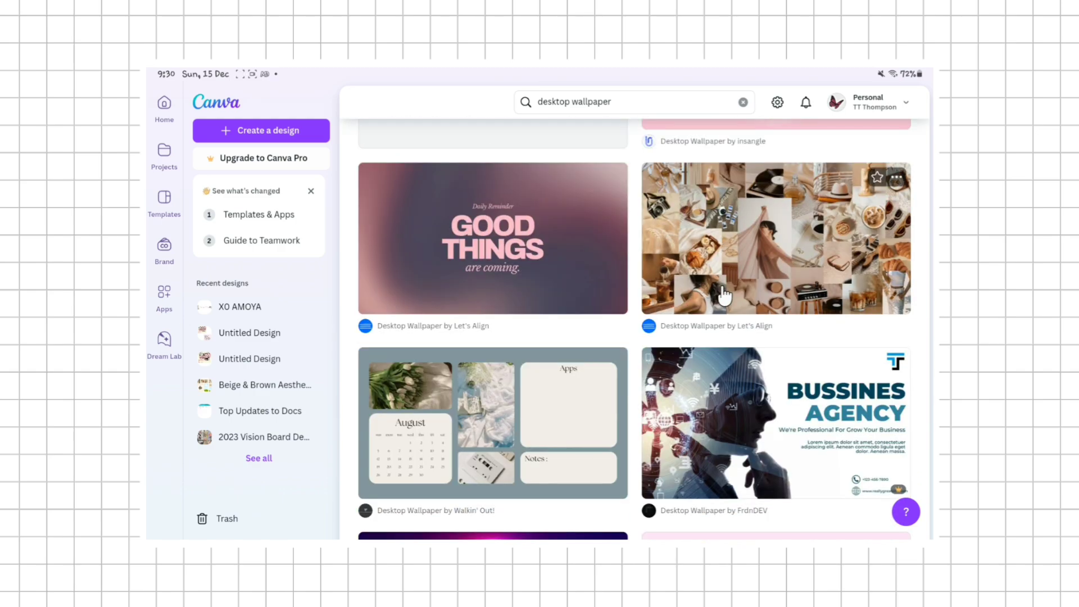
click(684, 304)
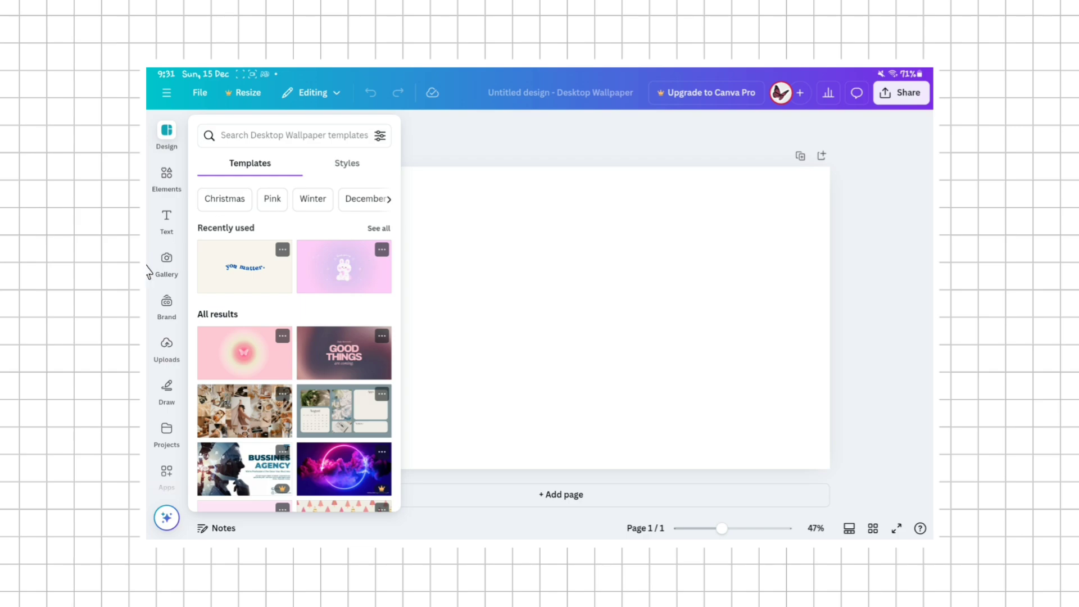
click(185, 256)
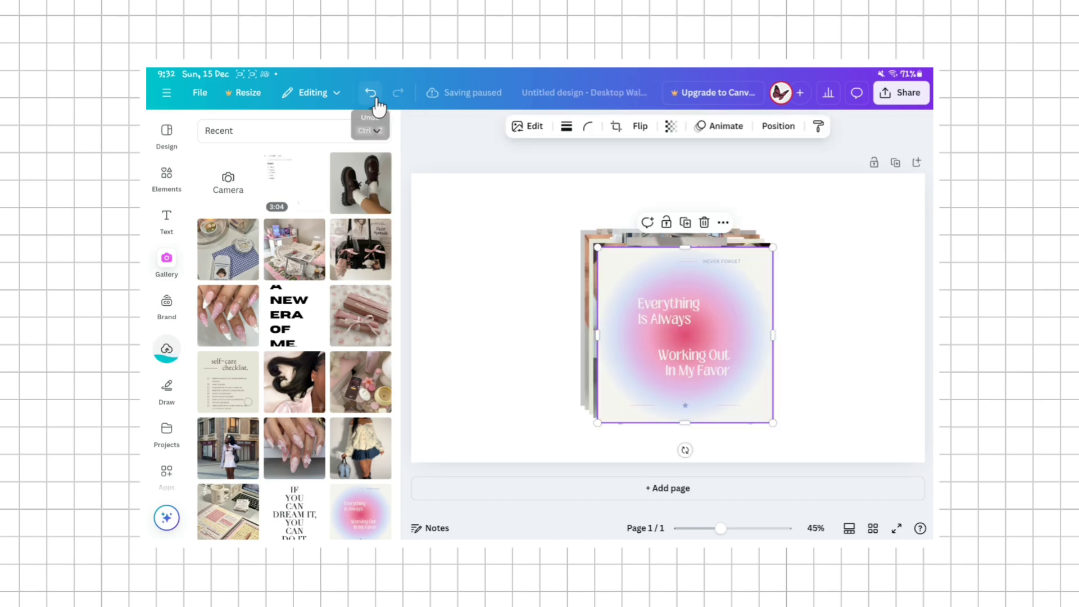
Undo the placement of the pictures stacked in the middle of the wallpaper.
click(370, 92)
click(370, 92)
click(372, 94)
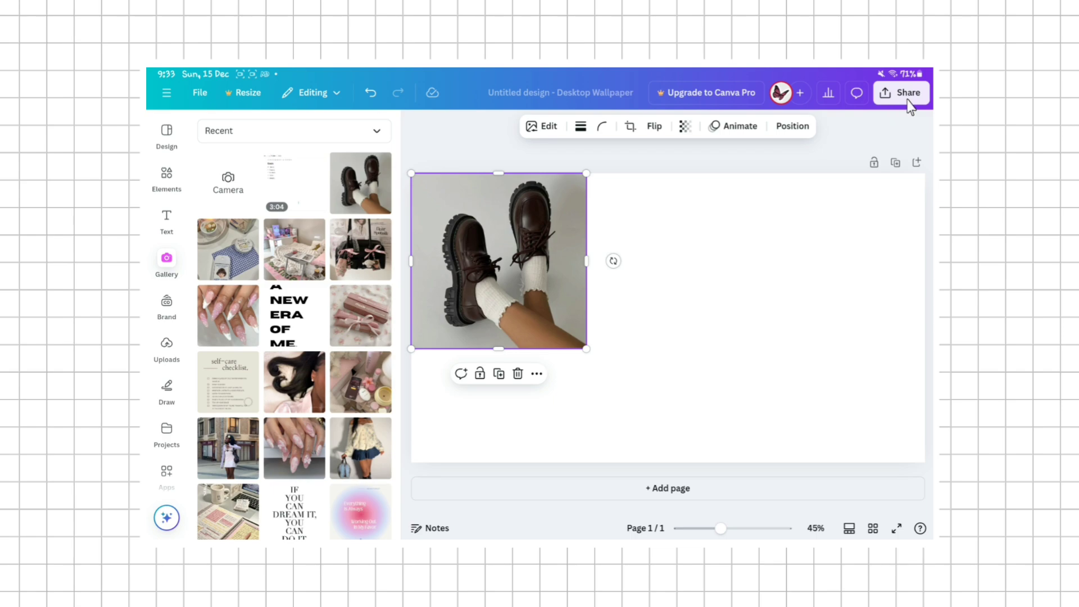
Shrink the dark shoes picture in the page corner and add the cozy pink bedroom picture directly beside it.
drag(586, 349, 521, 283)
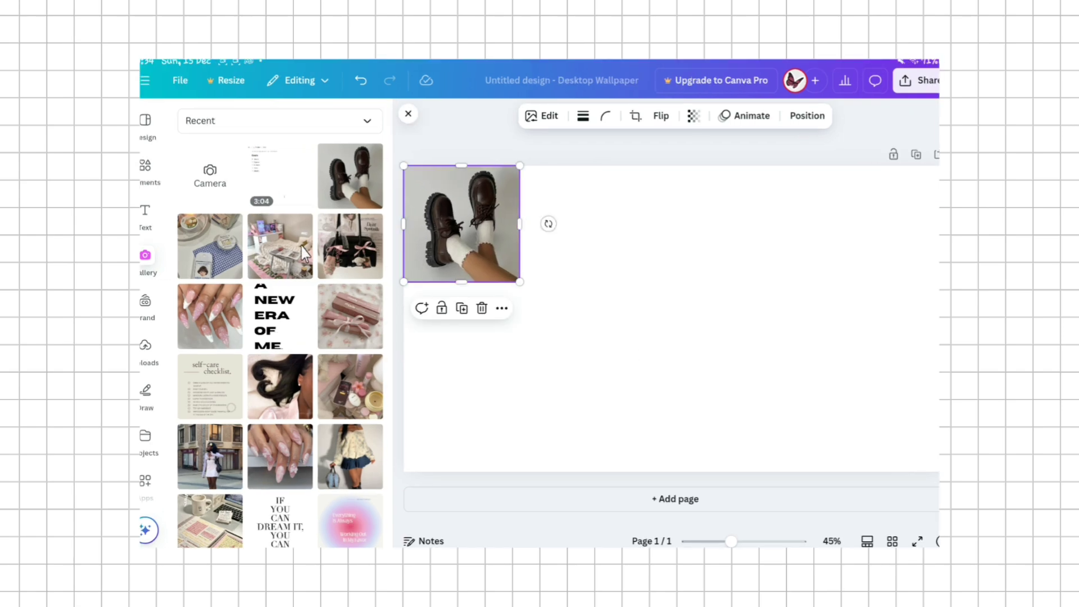
click(304, 254)
click(335, 535)
drag(667, 314, 587, 258)
Add the pink rhode gift boxes picture directly beneath the shoes, scaled to the shoes' width and trimmed in height.
click(355, 325)
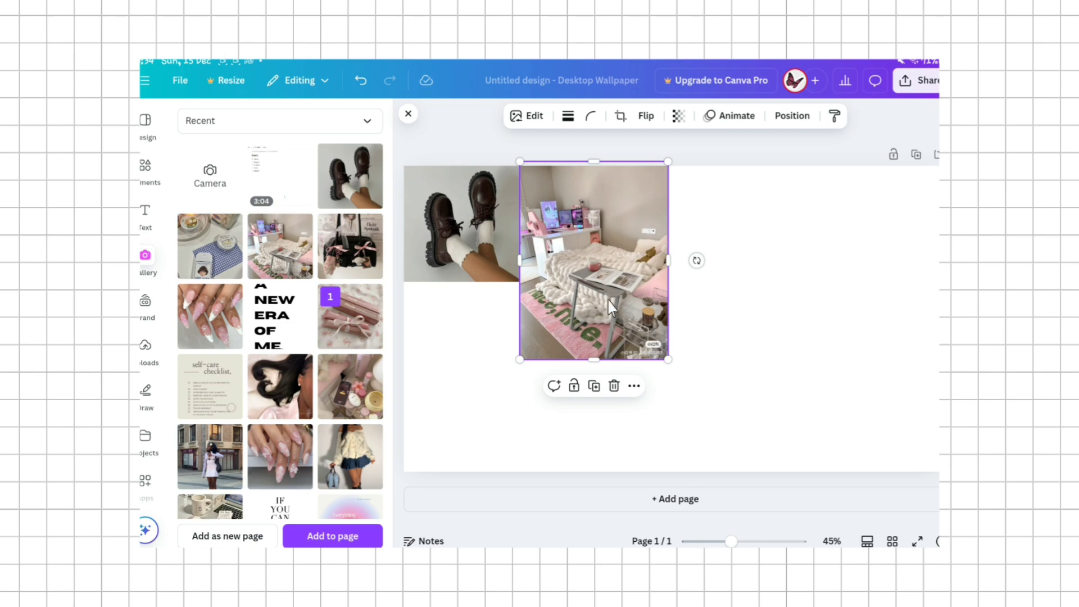
click(354, 533)
drag(679, 324, 483, 387)
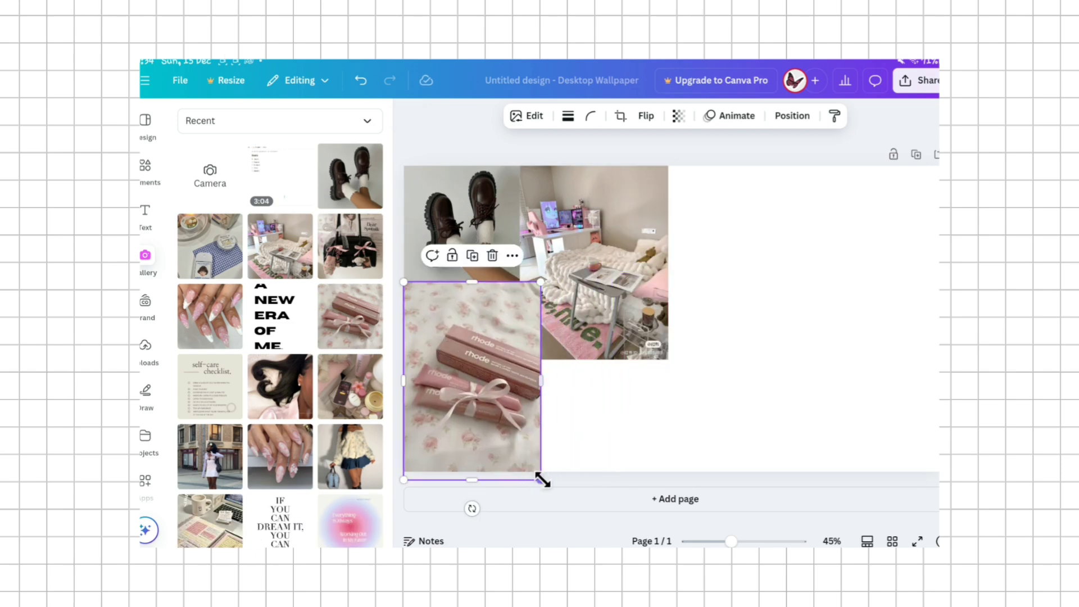
drag(543, 481, 501, 414)
drag(506, 349, 518, 349)
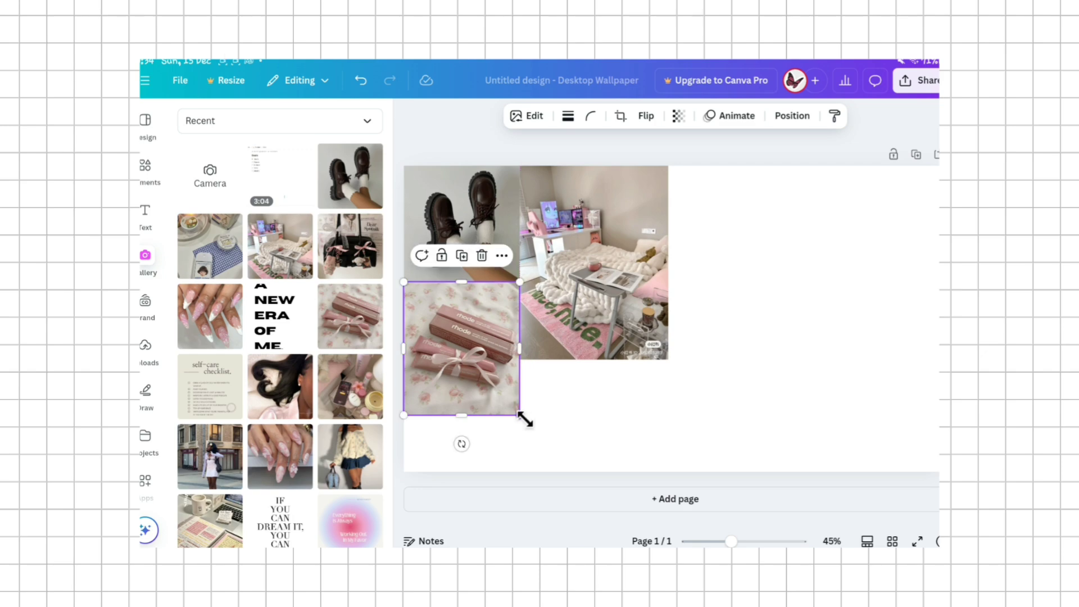
drag(520, 414, 520, 340)
drag(522, 385, 511, 370)
drag(514, 326, 523, 330)
click(549, 405)
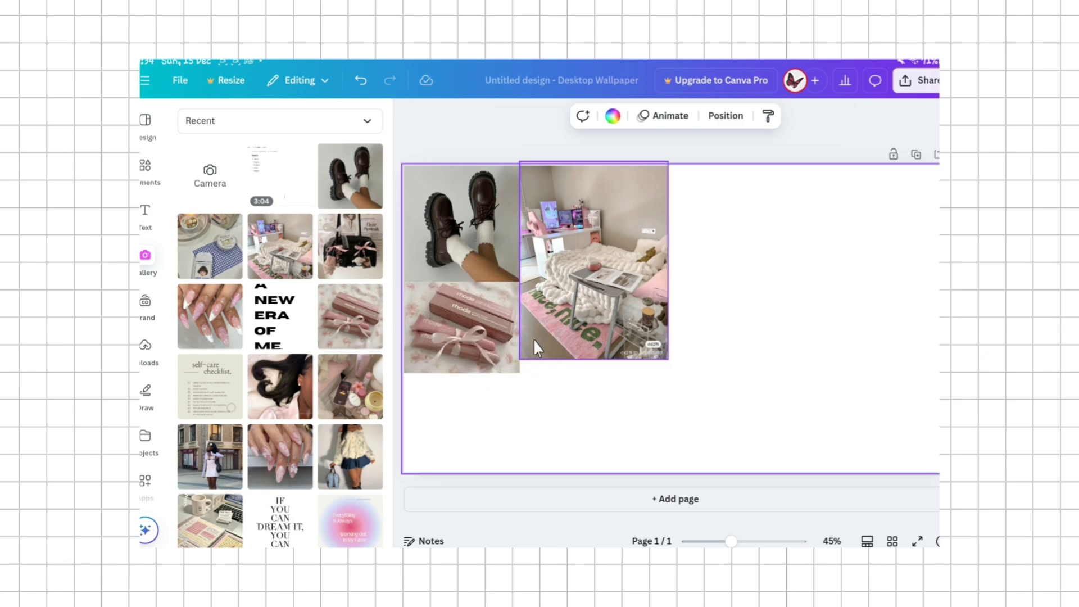
Add the "A NEW ERA OF ME." quote picture and shrink it to fit directly beneath the bedroom picture.
click(262, 337)
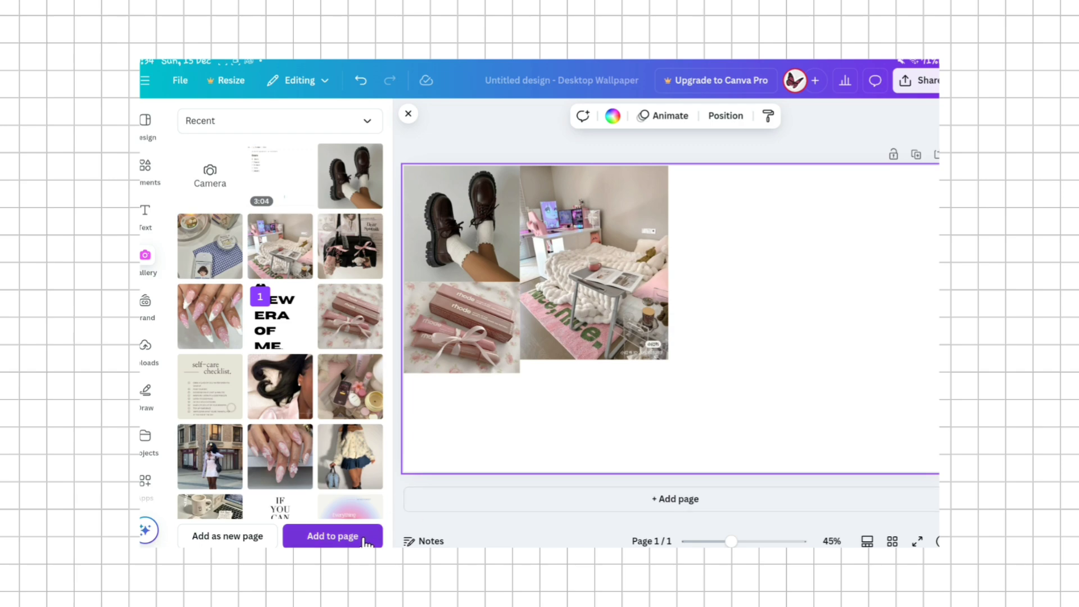
click(333, 535)
drag(706, 309, 582, 376)
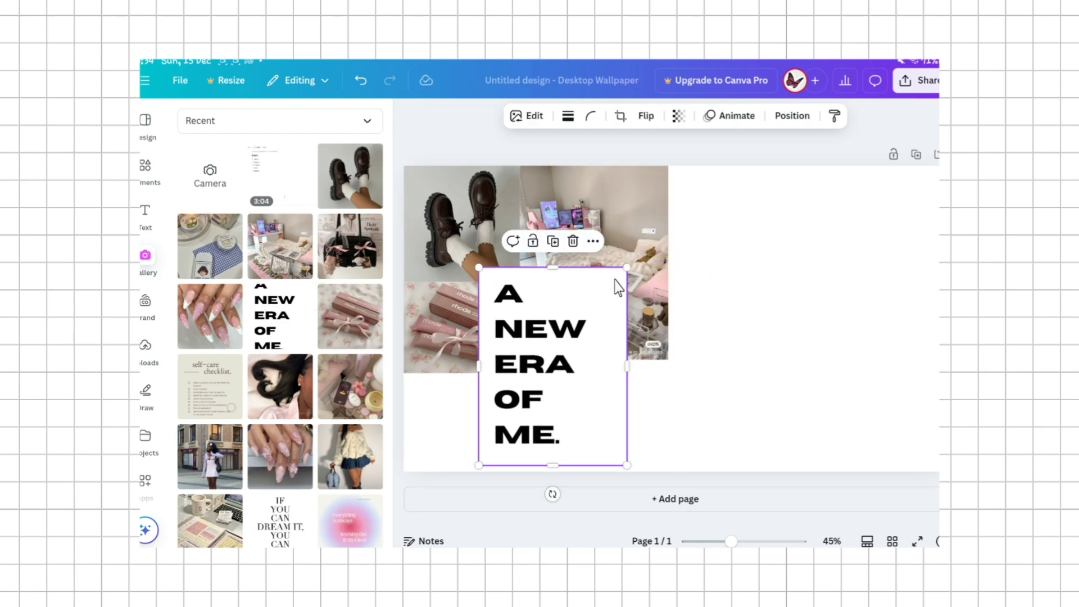
drag(624, 271, 576, 394)
click(495, 392)
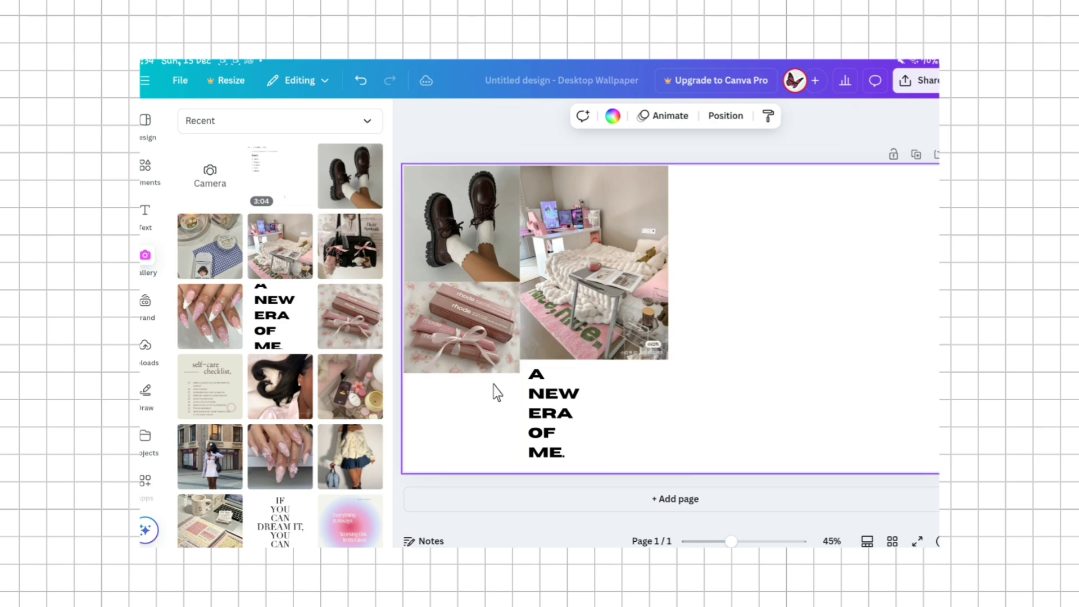
Add the dark curled hair picture beneath the gift boxes, scaled and cropped to the same column width.
click(270, 383)
click(372, 532)
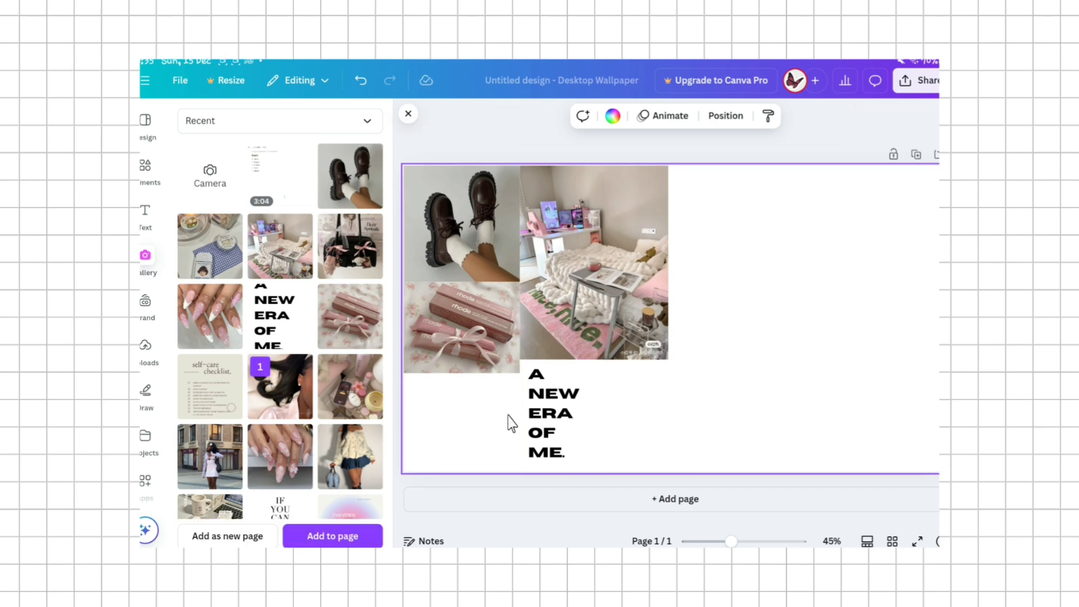
drag(685, 334, 479, 413)
drag(469, 294, 442, 383)
drag(491, 445, 484, 446)
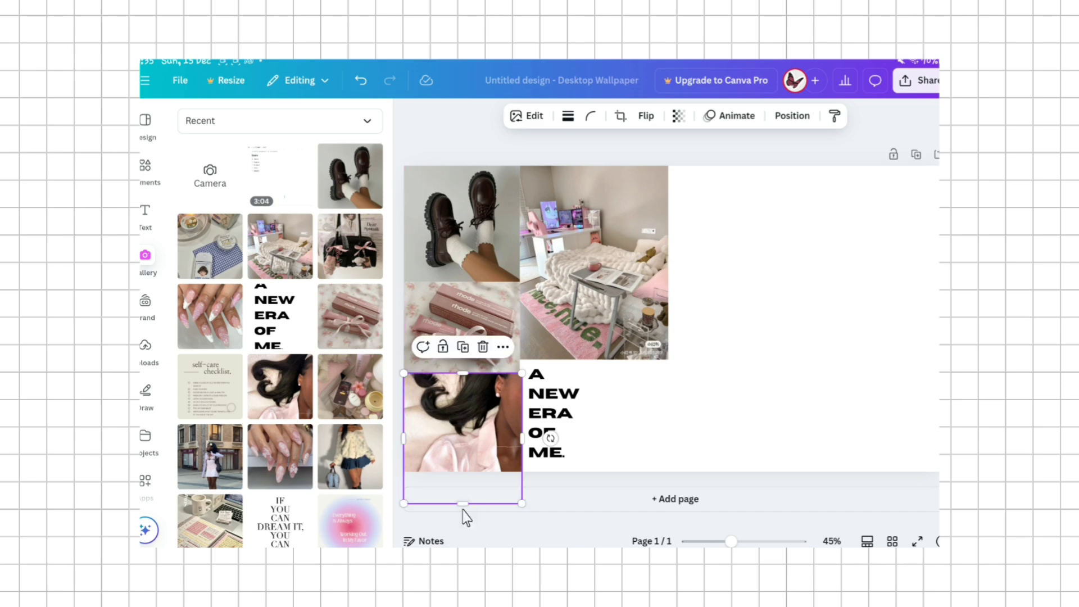
drag(514, 481, 505, 471)
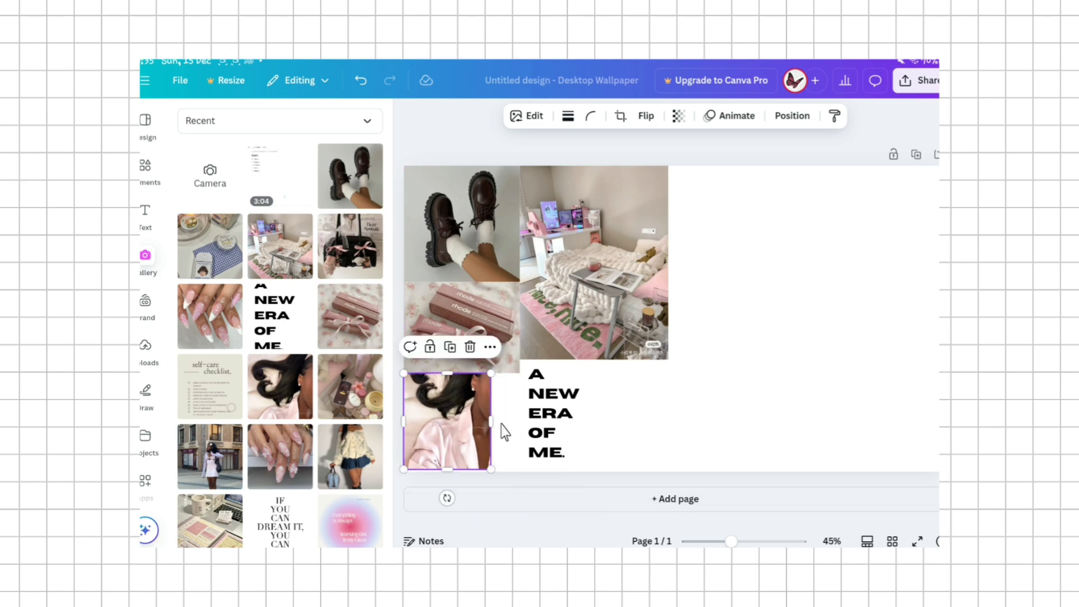
mouse_move(522, 430)
mouse_down()
mouse_move(531, 430)
mouse_move(520, 430)
mouse_up()
click(662, 393)
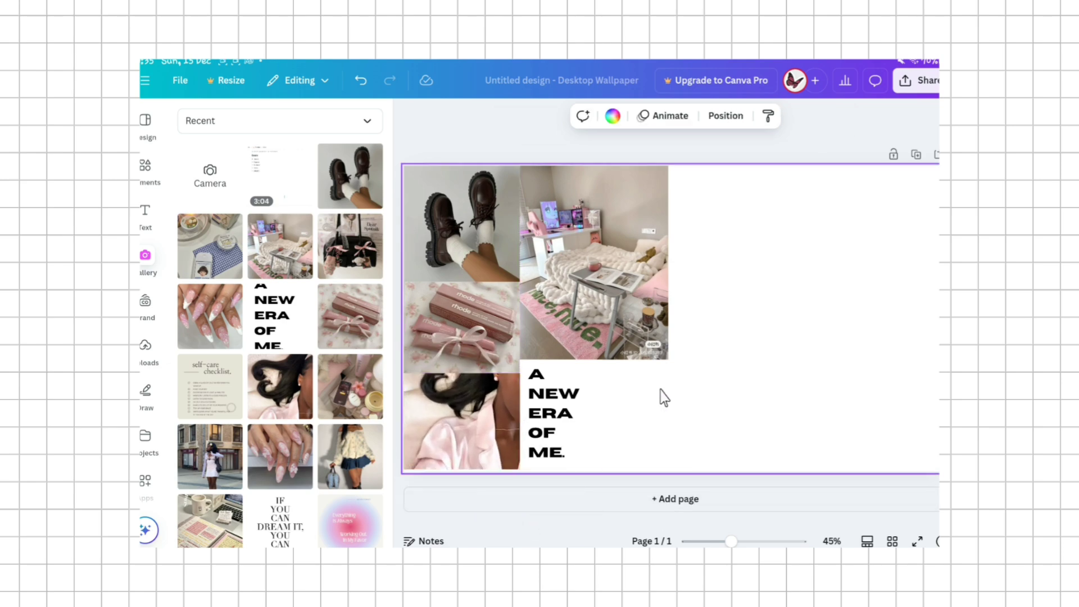
Shift the hair picture within its crop to show the hair curl, and extend its lower edge to the page edge.
click(439, 421)
double_click(463, 399)
drag(463, 399, 464, 418)
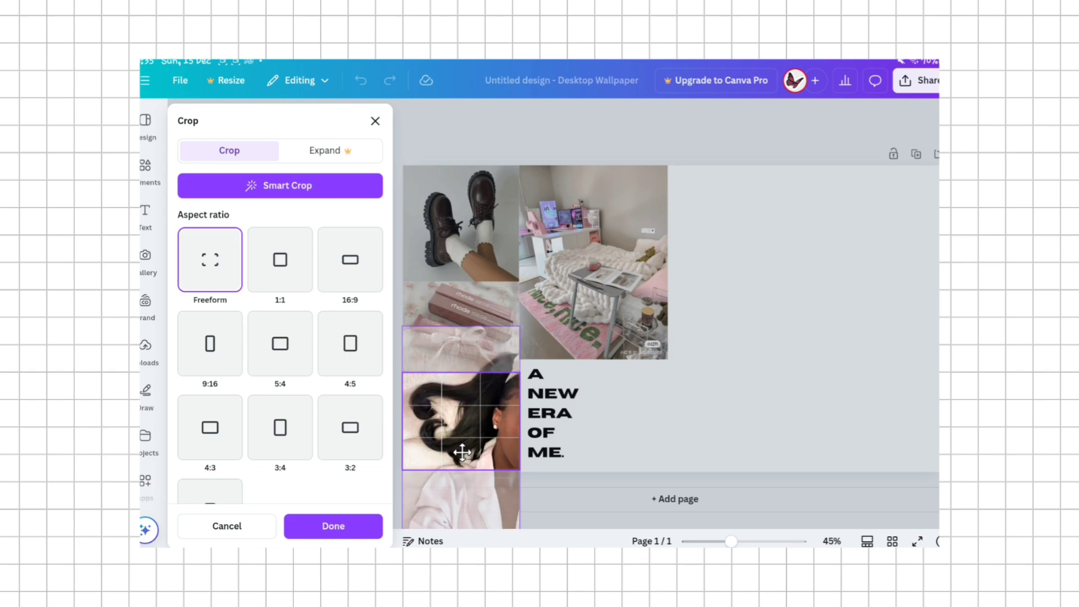
click(670, 436)
click(461, 474)
click(461, 468)
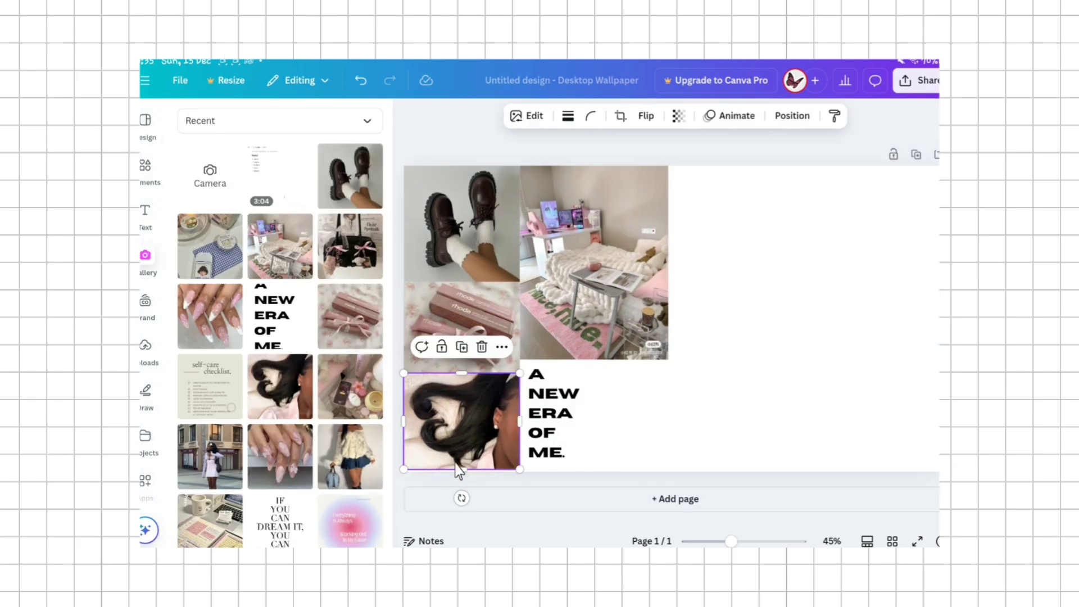
drag(461, 470, 472, 483)
click(862, 414)
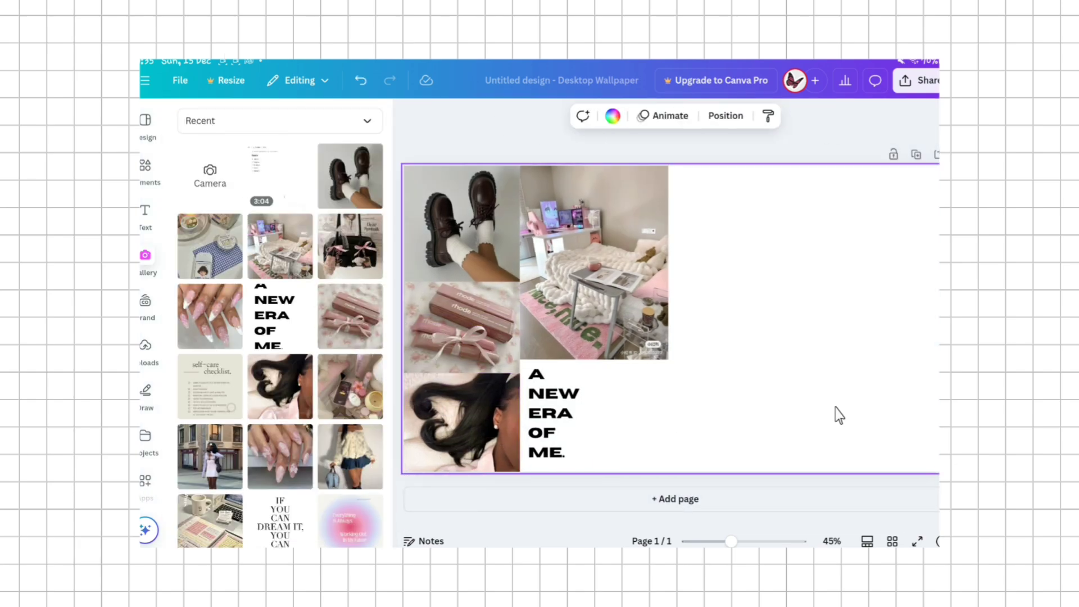
Add the picture of candles, phone and slippers beside the "A NEW ERA OF ME." quote, trimmed to line up under the bedroom picture.
click(357, 368)
click(375, 528)
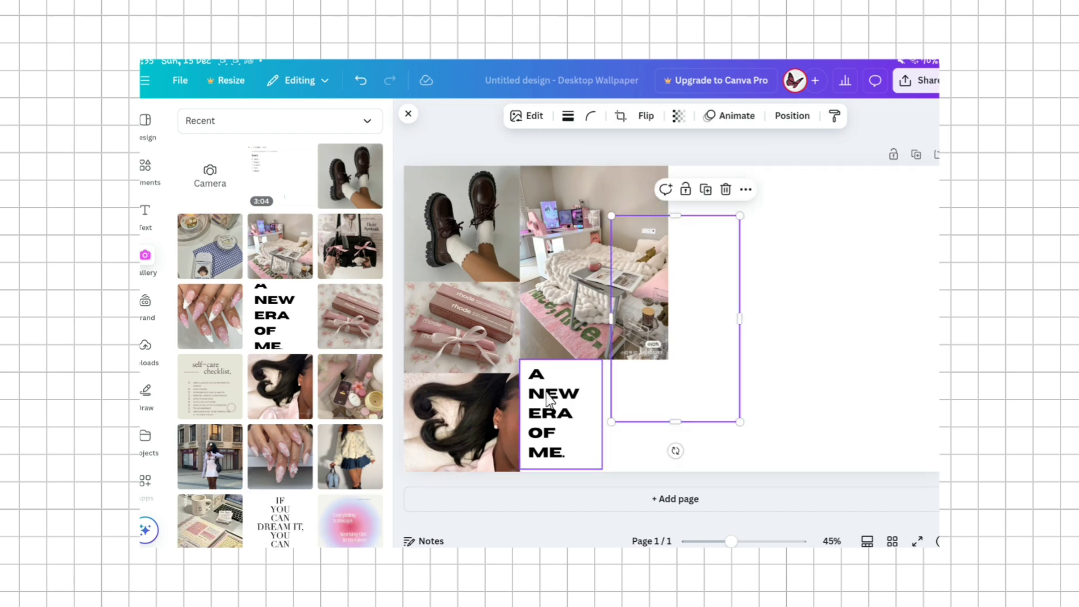
drag(711, 342, 681, 398)
drag(646, 275, 650, 360)
drag(659, 399, 669, 394)
click(803, 404)
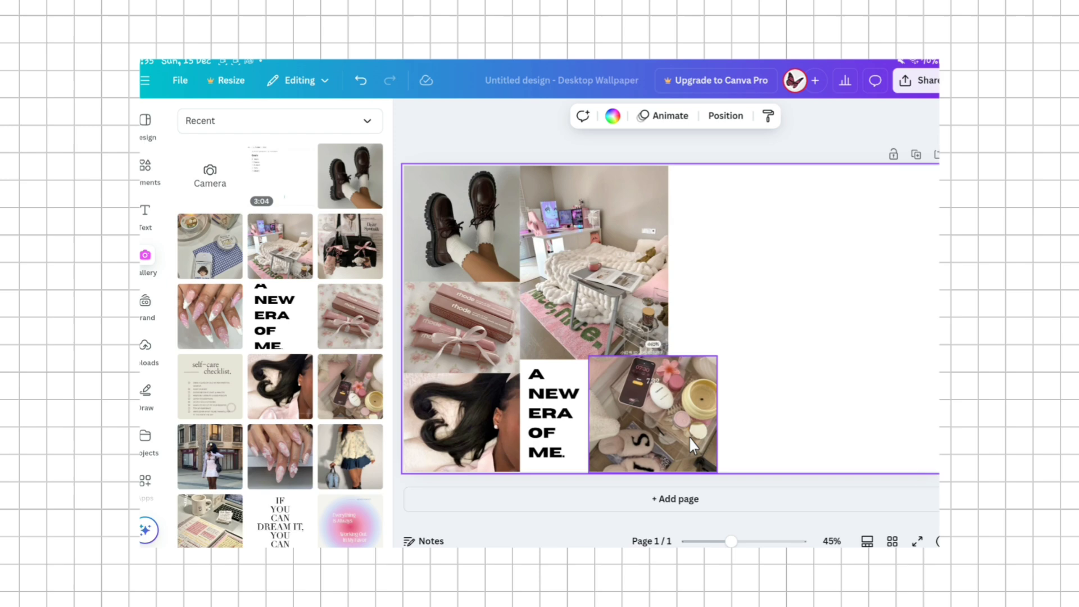
click(717, 359)
drag(718, 356, 713, 360)
click(778, 402)
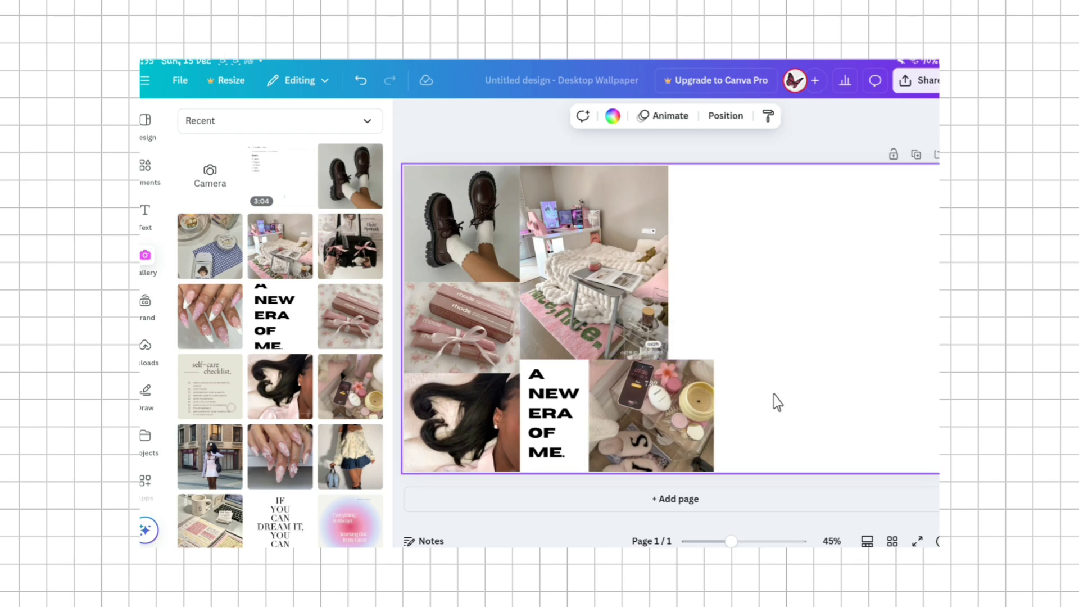
Add the pink and white nails picture, shrink it, and place it beside the lower part of the bedroom picture.
click(203, 316)
click(349, 533)
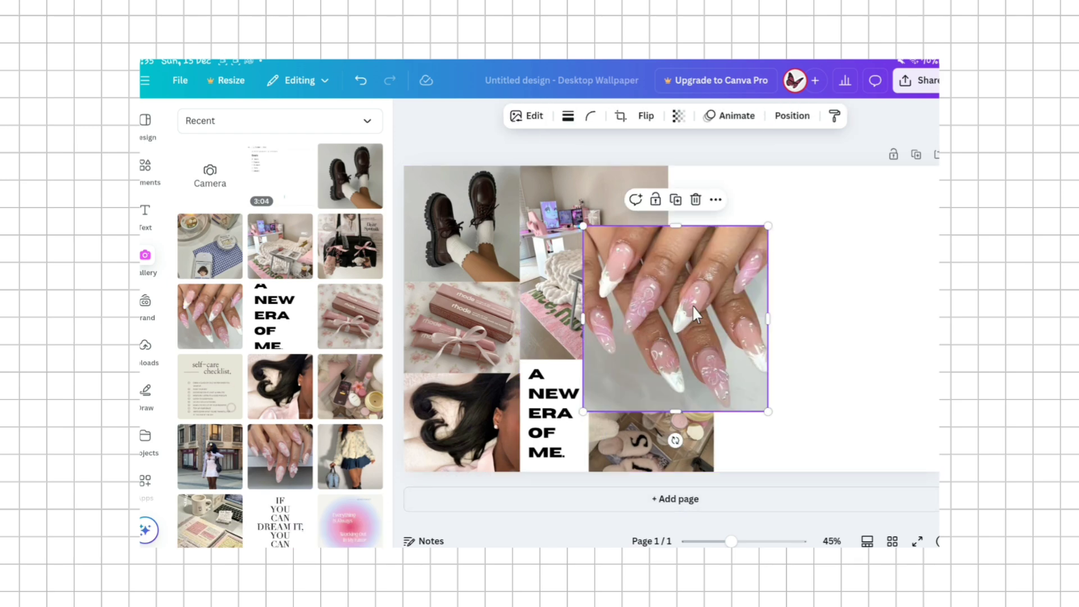
drag(694, 314, 785, 310)
drag(861, 410, 762, 319)
drag(729, 270, 718, 315)
Add the street outfit picture beside the bedroom picture with their lower edges aligned, and send it backward.
click(226, 447)
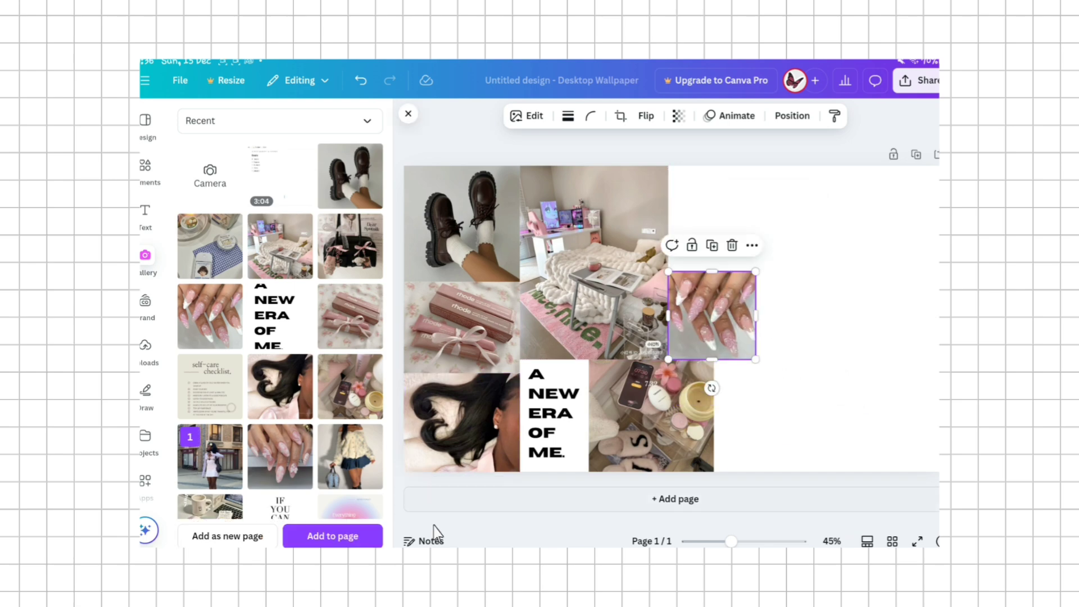
click(332, 536)
drag(677, 369, 728, 308)
click(809, 115)
click(304, 193)
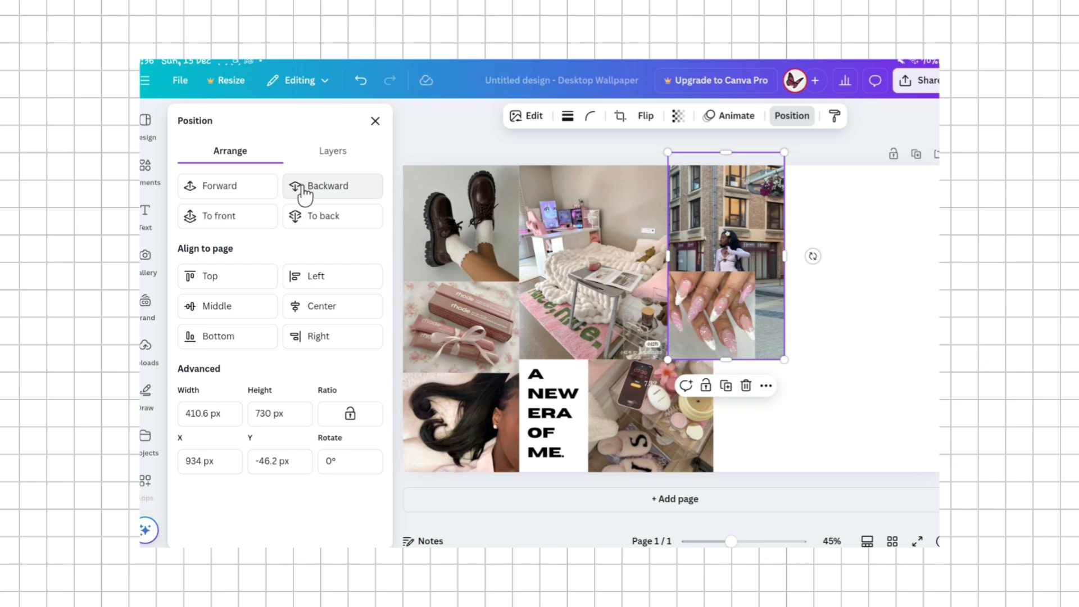
click(915, 379)
Try moving and resizing the nails picture in the space beneath the street outfit picture.
drag(731, 338, 769, 409)
click(768, 321)
click(755, 325)
drag(715, 387, 774, 453)
drag(760, 401, 758, 354)
drag(788, 413, 804, 414)
click(777, 330)
click(375, 121)
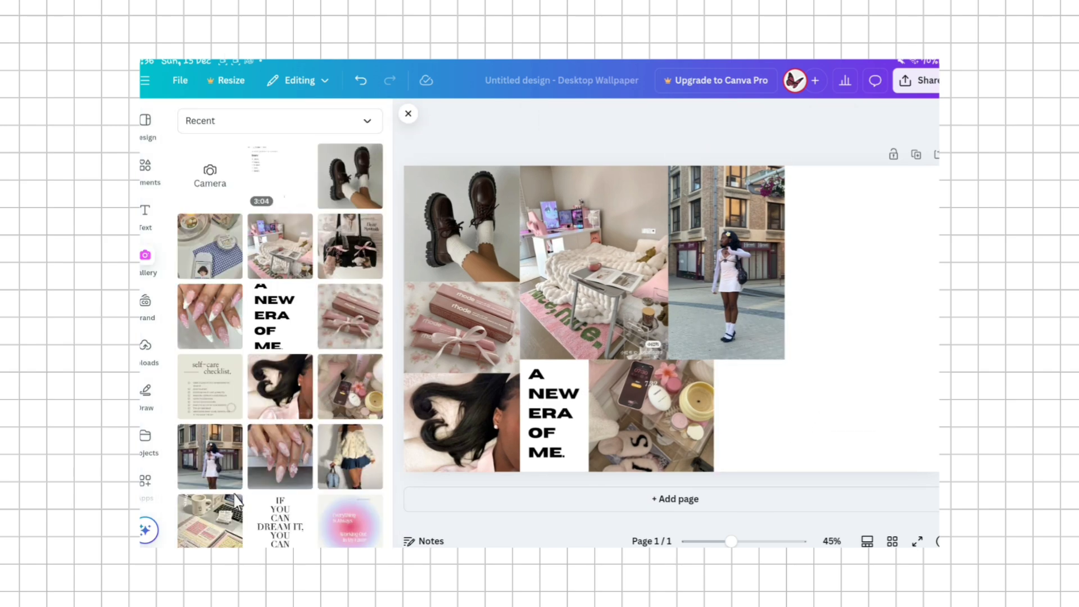
Add the breakfast picture with eggs and strawberries beside the candles picture, shrink it, and send it backward.
scroll(236, 502, down, 2)
drag(212, 514, 809, 401)
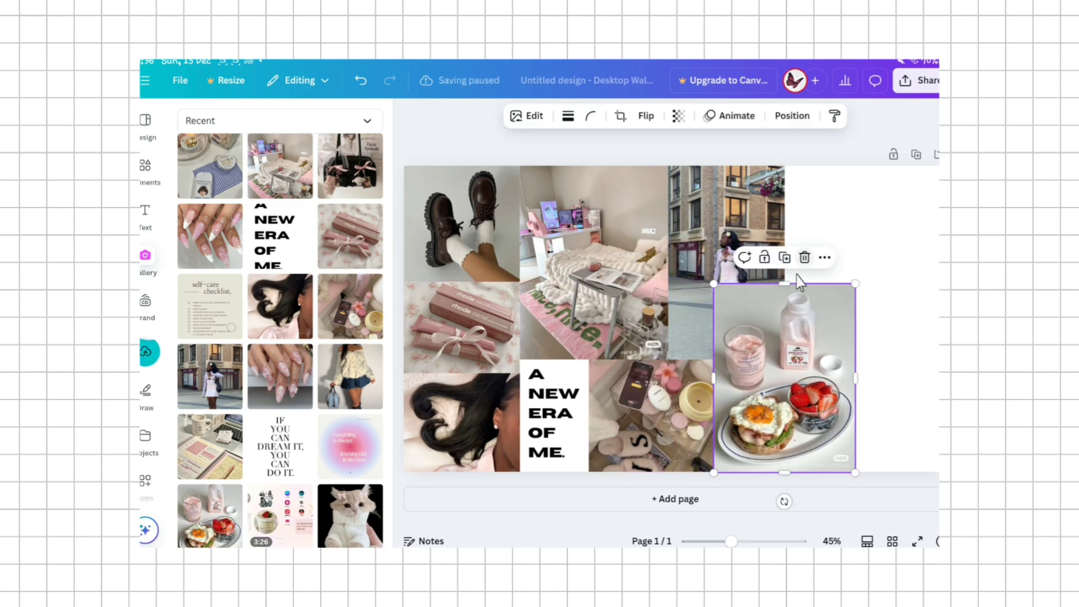
drag(854, 291, 831, 332)
click(792, 115)
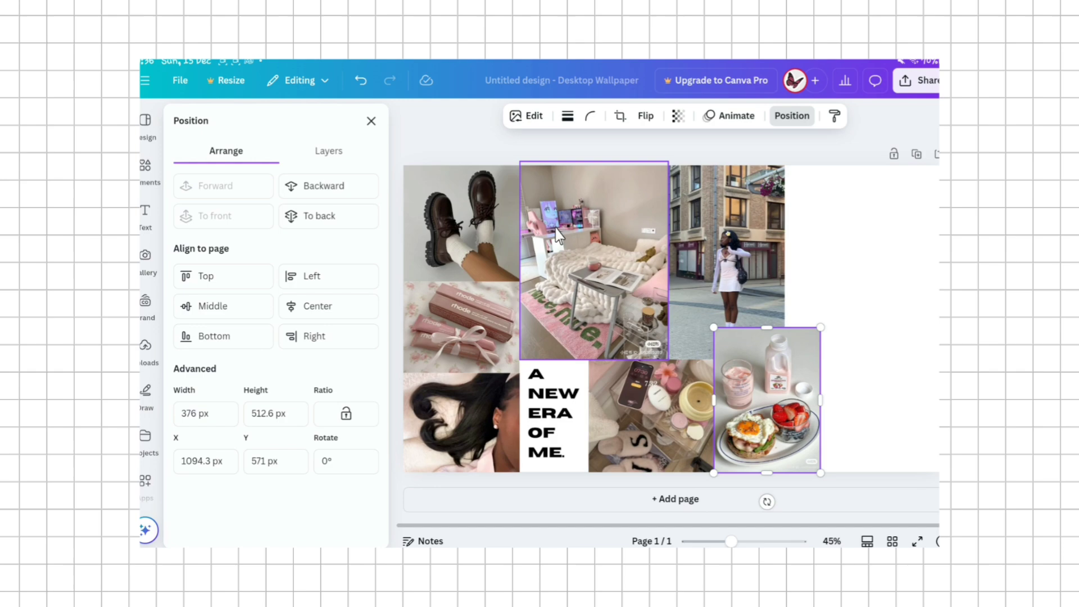
click(308, 188)
Resize the breakfast picture to fit the space beneath the street outfit picture, down to the page's lower edge.
click(775, 339)
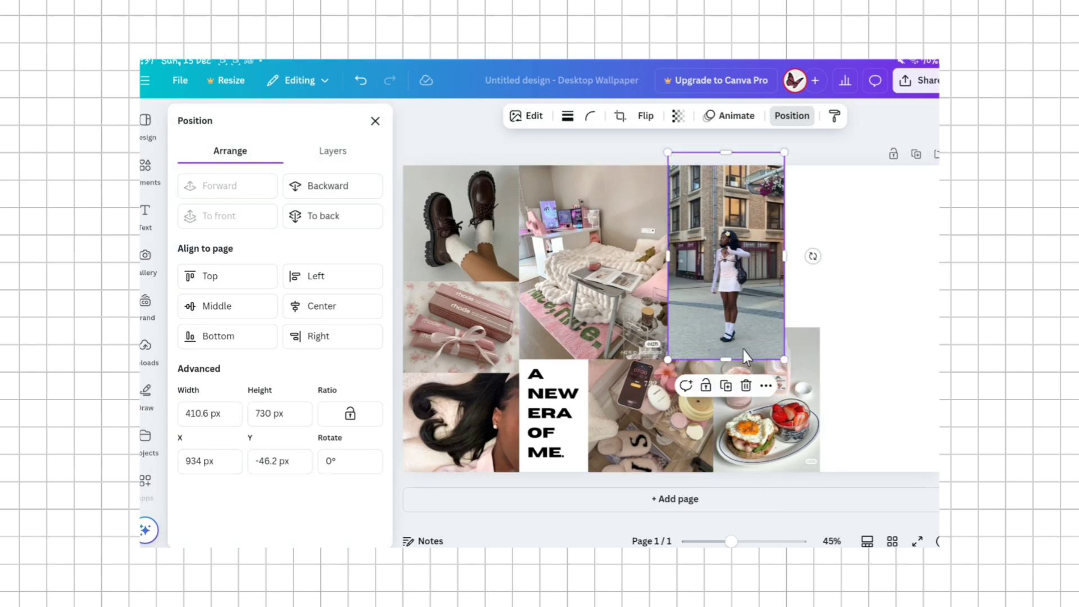
drag(725, 360, 770, 350)
click(781, 368)
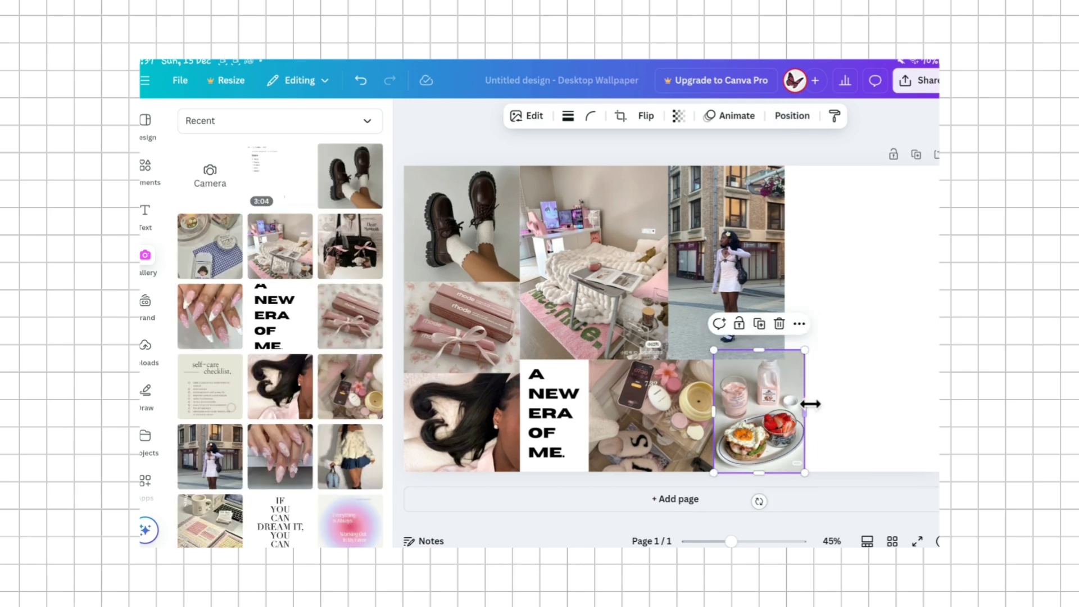
drag(810, 404, 809, 355)
click(882, 390)
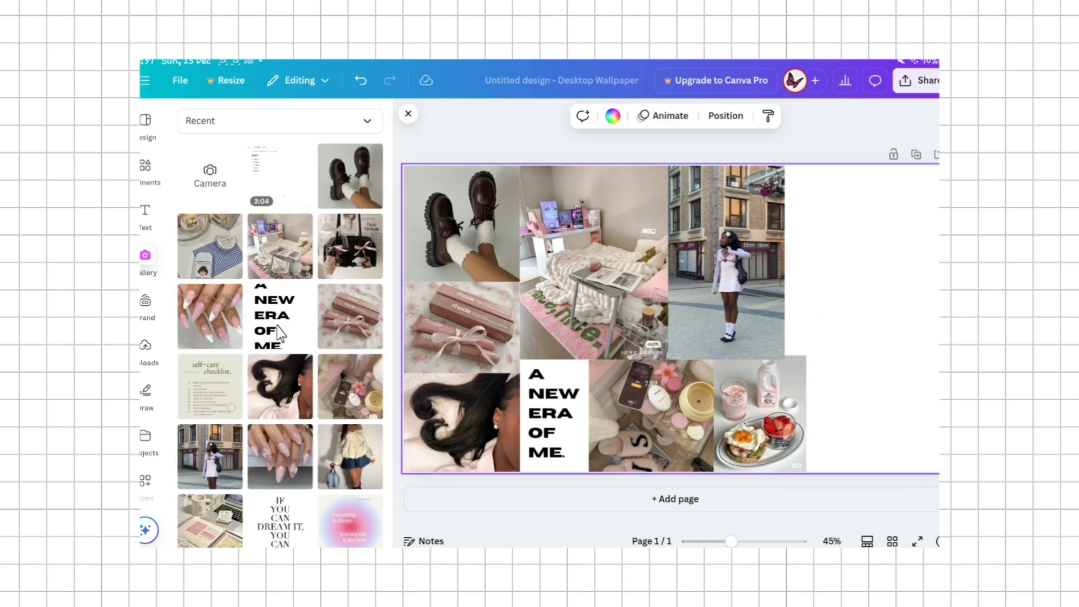
Add the "IF YOU CAN DREAM IT, YOU CAN DO IT." quote picture, shrink it, and place it beside the street outfit picture.
click(260, 507)
click(333, 536)
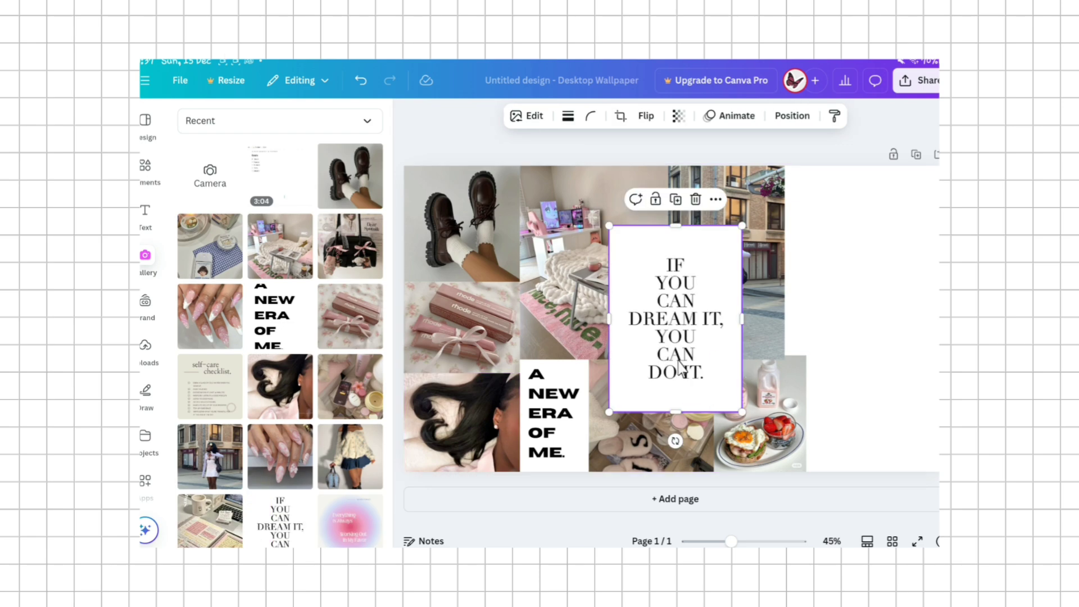
drag(776, 246, 852, 266)
click(867, 410)
click(807, 341)
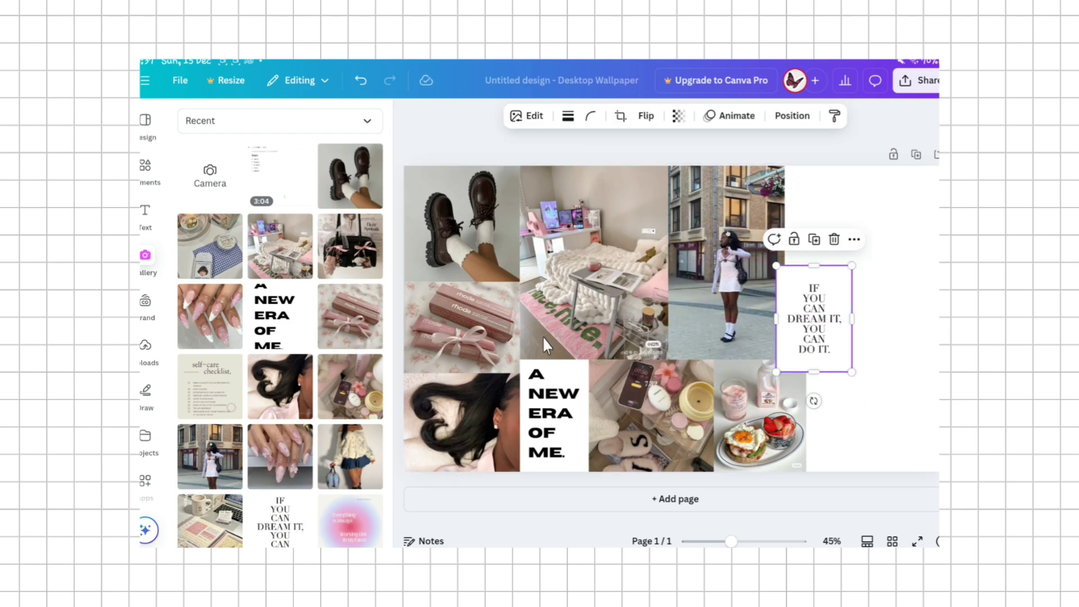
Add the black handbag picture, send it backward, shrink it, and align it to the page top beside the street outfit picture.
click(349, 466)
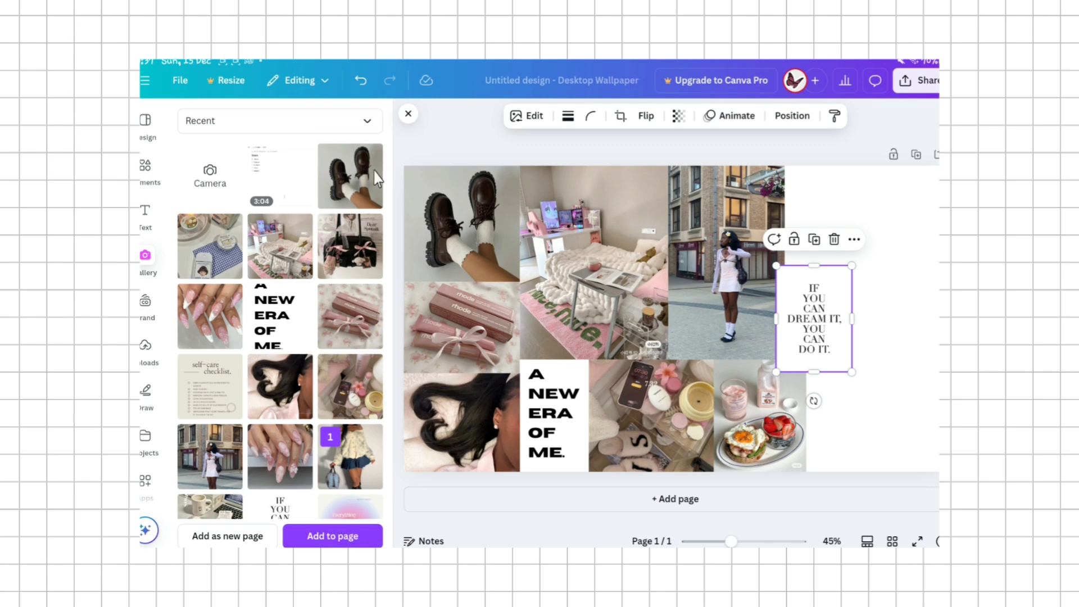
click(333, 536)
drag(661, 296, 848, 208)
click(791, 118)
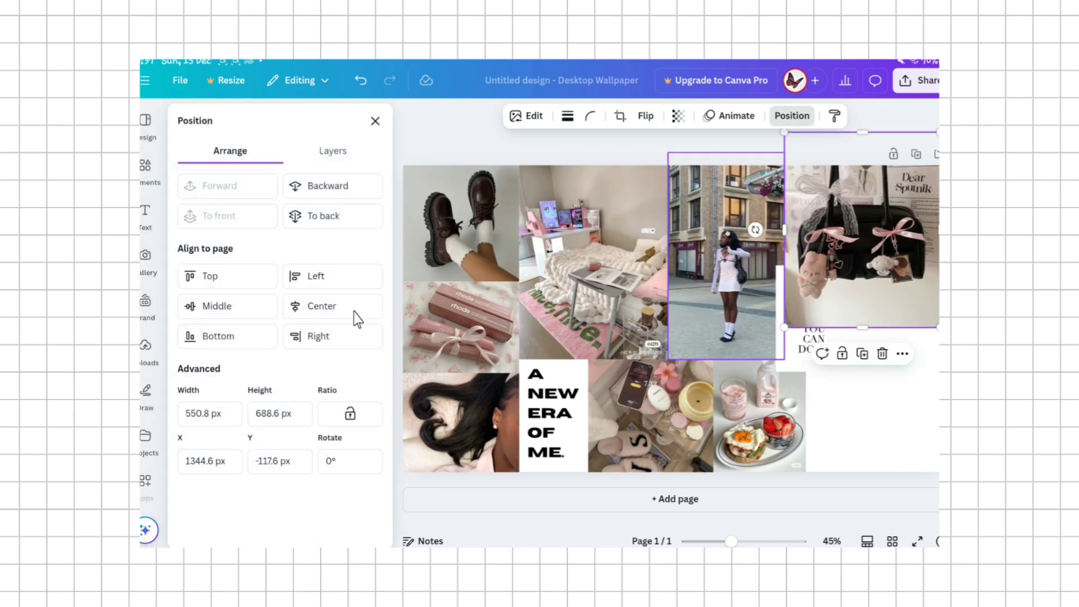
click(297, 185)
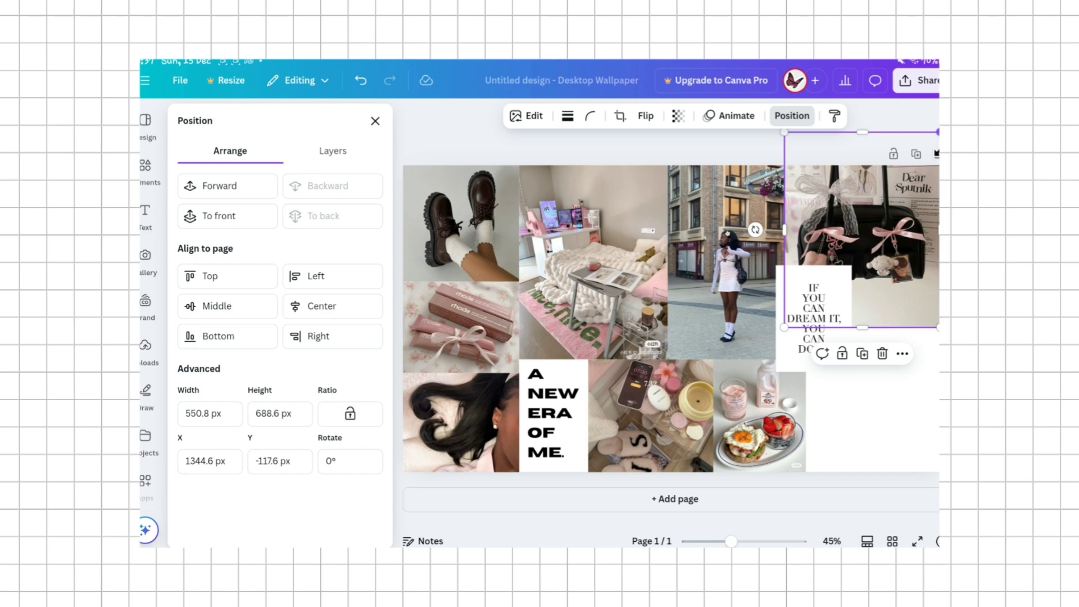
drag(940, 134, 892, 191)
drag(880, 273, 872, 248)
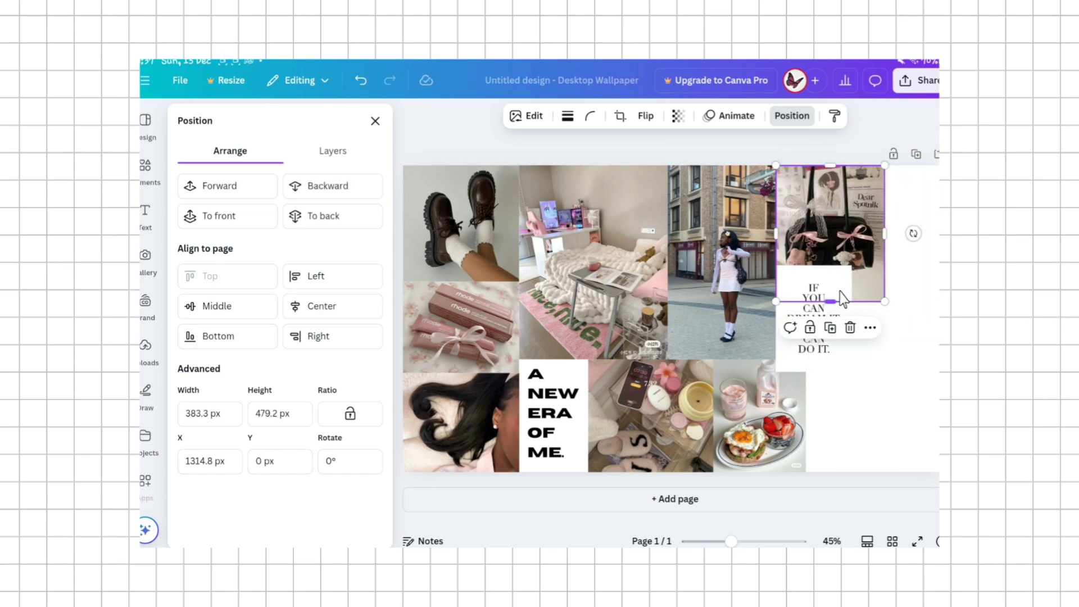
Move the "IF YOU CAN DREAM IT" quote down beneath the handbag picture and send it backward behind the neighbouring pictures.
drag(841, 297, 841, 306)
click(801, 118)
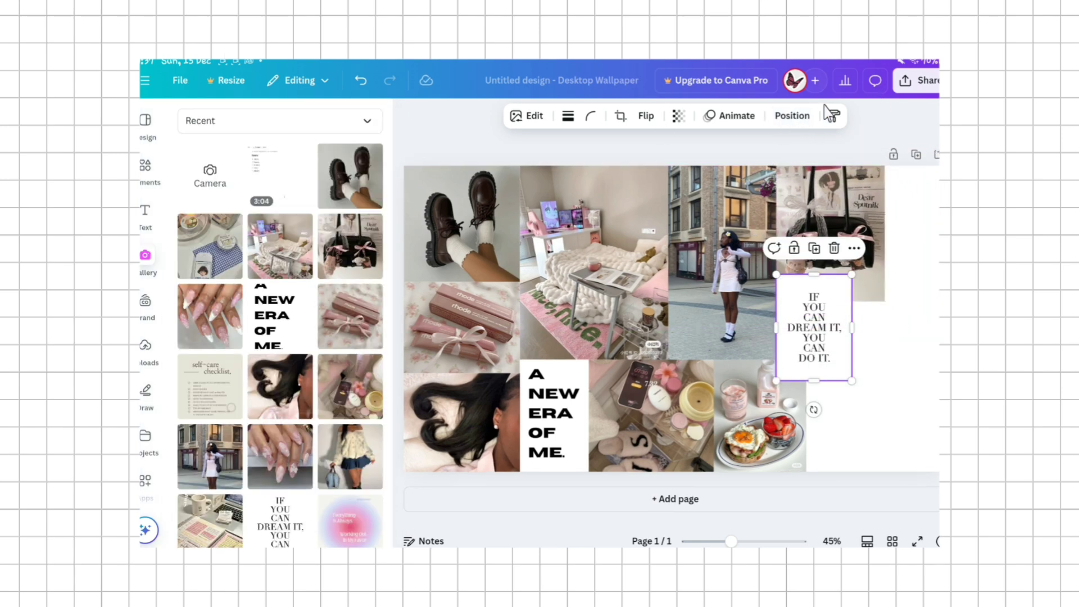
click(792, 116)
click(328, 186)
drag(828, 332, 829, 349)
click(894, 338)
click(822, 360)
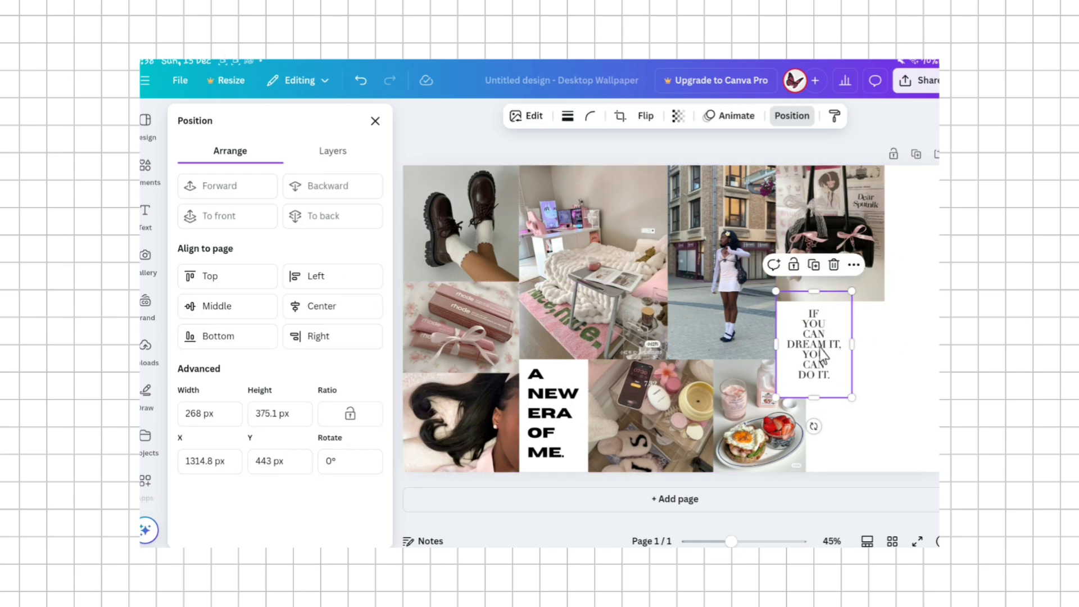
Send the "IF YOU CAN DREAM IT" quote to the back and shift it sideways clear of the street outfit picture.
click(749, 135)
click(823, 365)
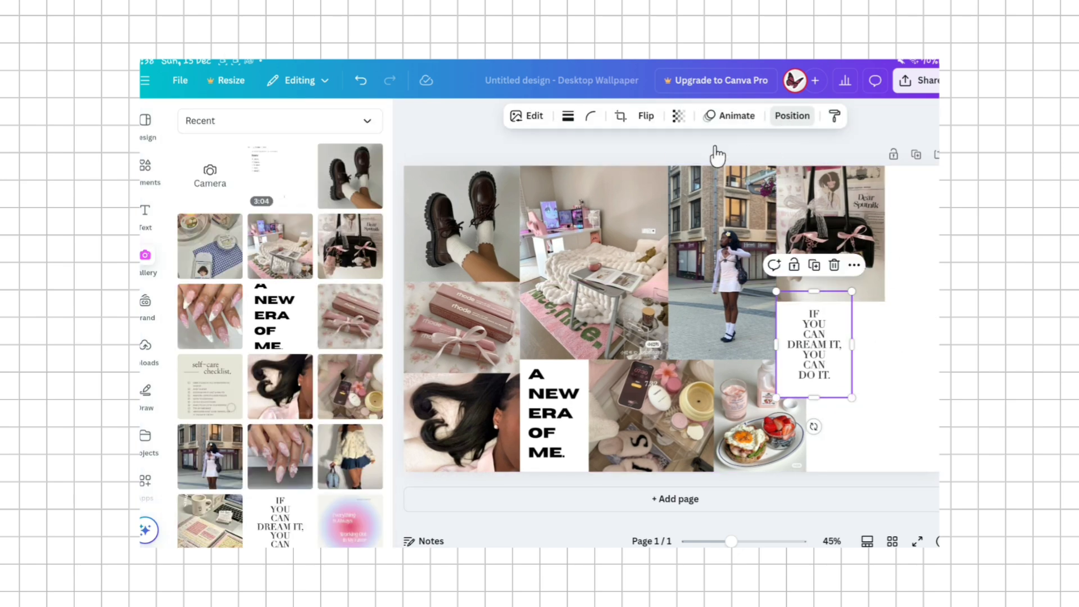
click(331, 191)
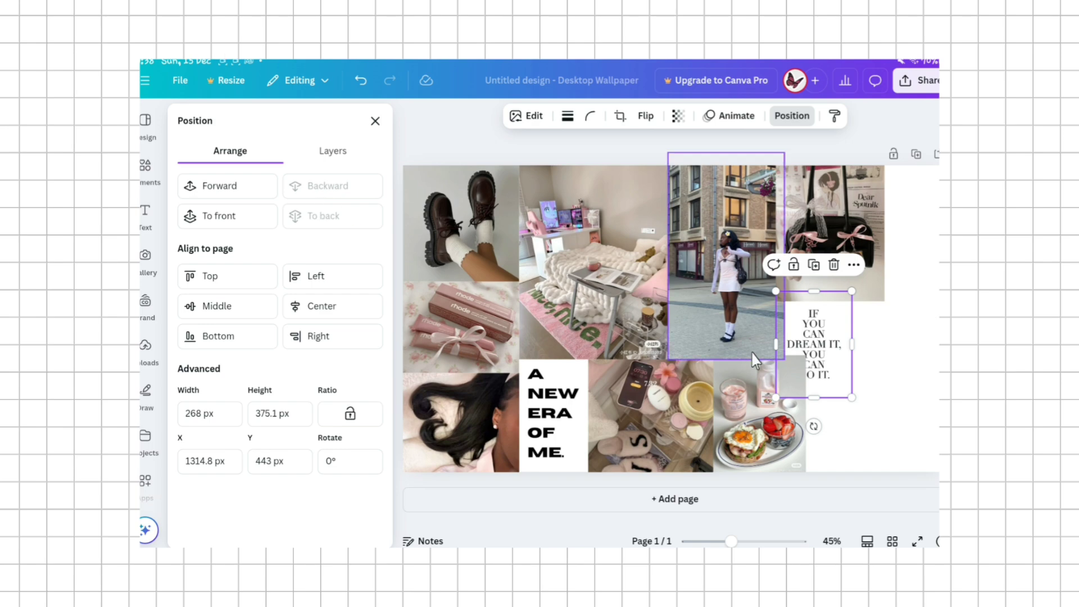
drag(844, 361, 862, 356)
click(893, 450)
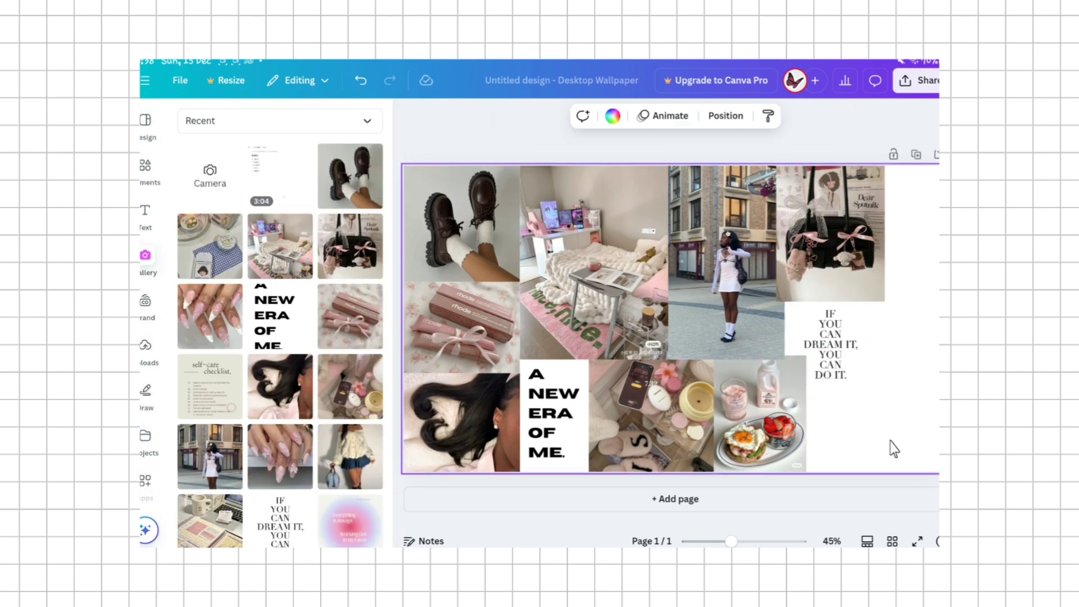
Send the black handbag picture backward, move it flush beside the street outfit picture, and enlarge it to about 432 × 540 px.
click(854, 238)
click(792, 115)
click(300, 188)
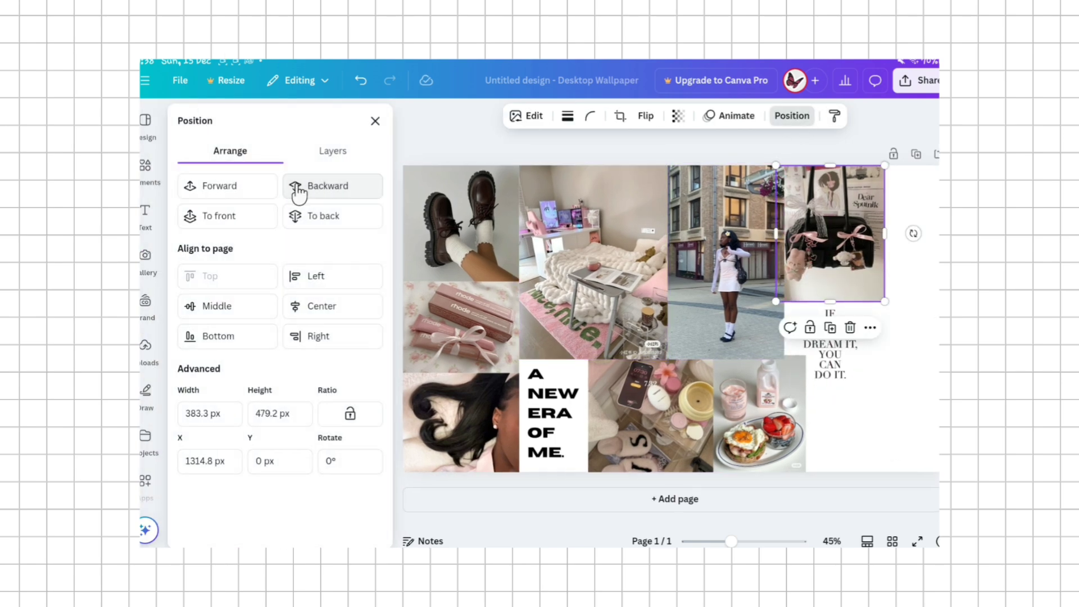
drag(847, 239, 855, 239)
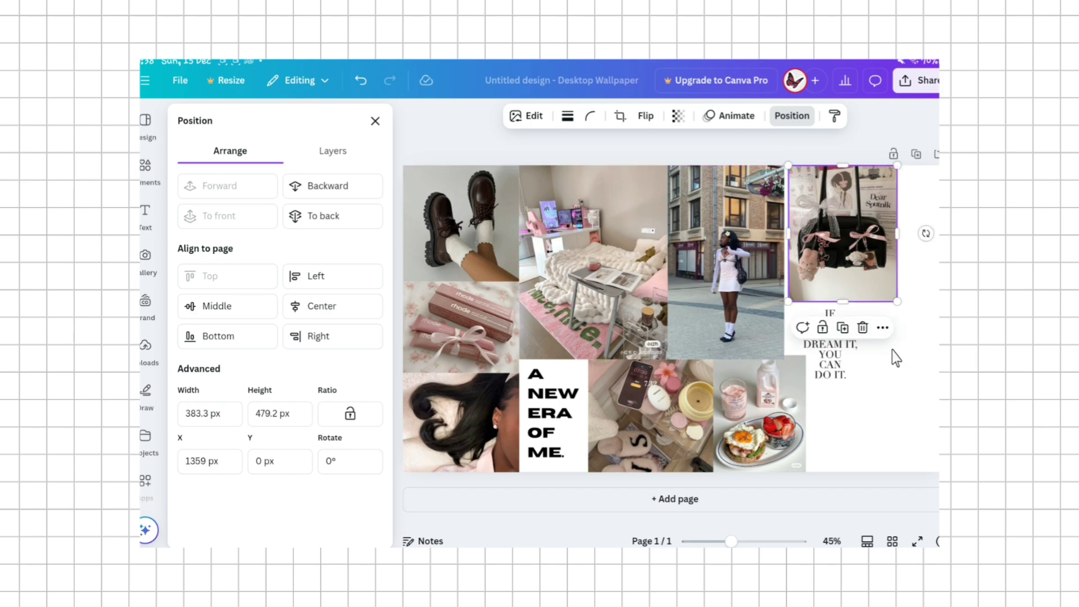
drag(893, 301, 926, 312)
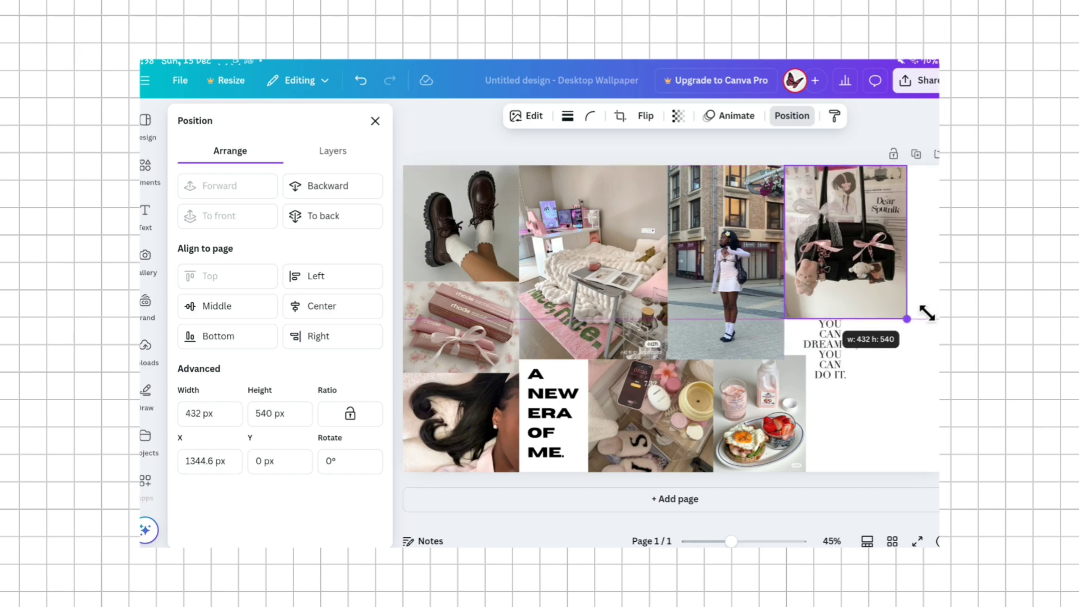
click(908, 450)
Move the "IF YOU CAN DREAM IT" quote down so its text sits clear beneath the enlarged handbag picture.
drag(851, 364, 857, 378)
click(889, 379)
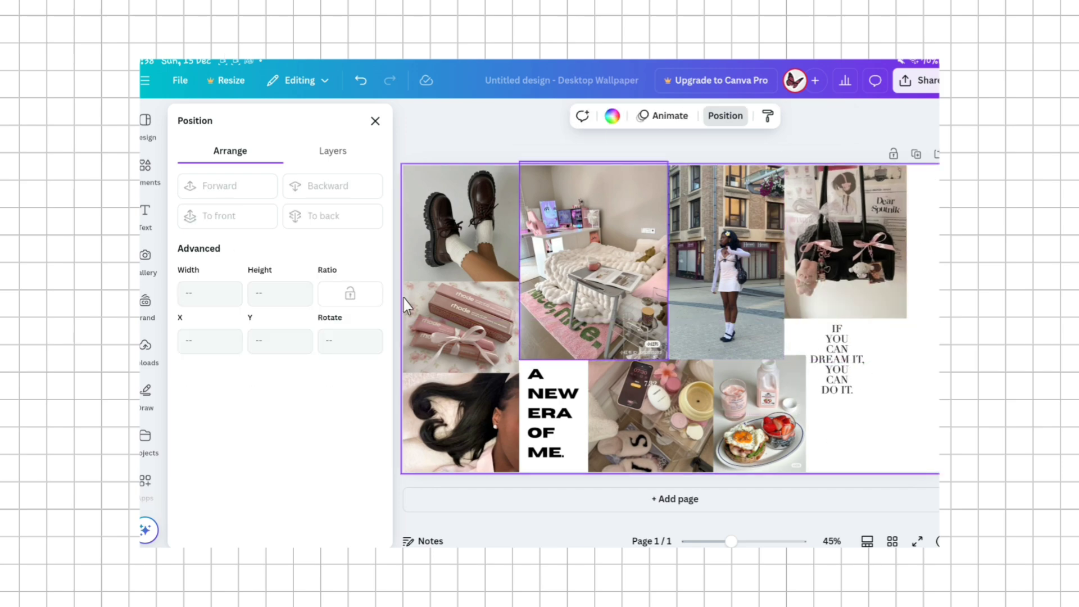
click(375, 121)
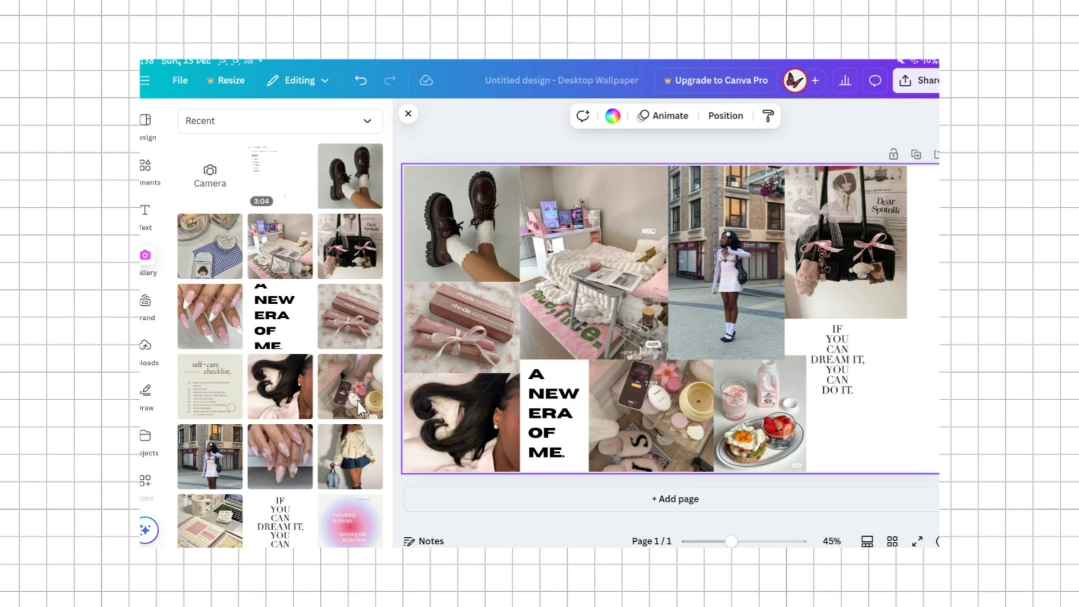
Add the kitten in a white sweater cutout near the handbag picture and shrink it to about 287 × 320 px.
scroll(353, 430, down, 5)
click(347, 466)
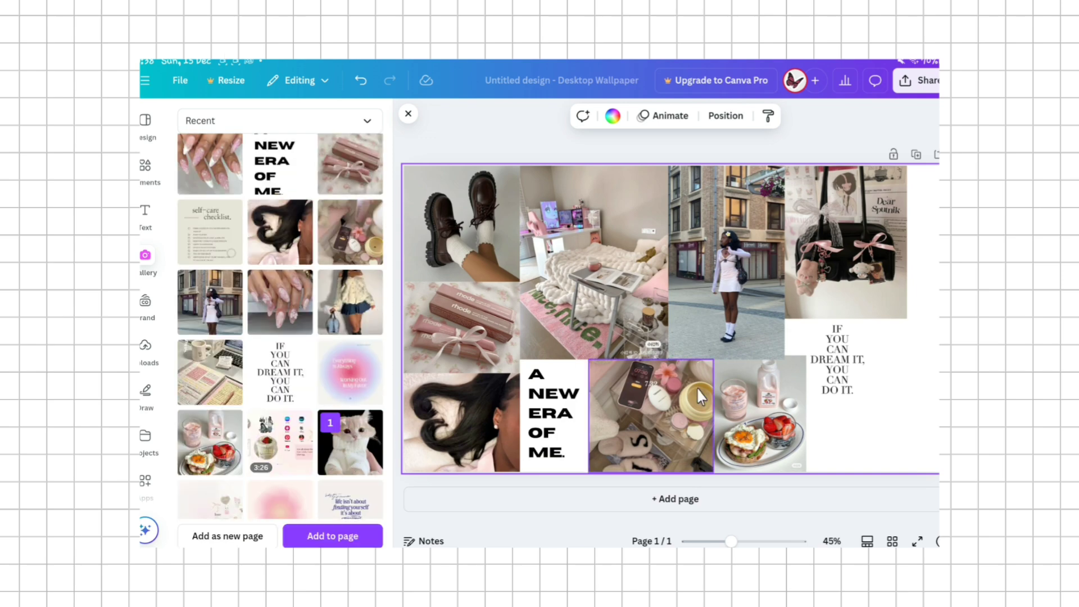
drag(671, 365, 798, 362)
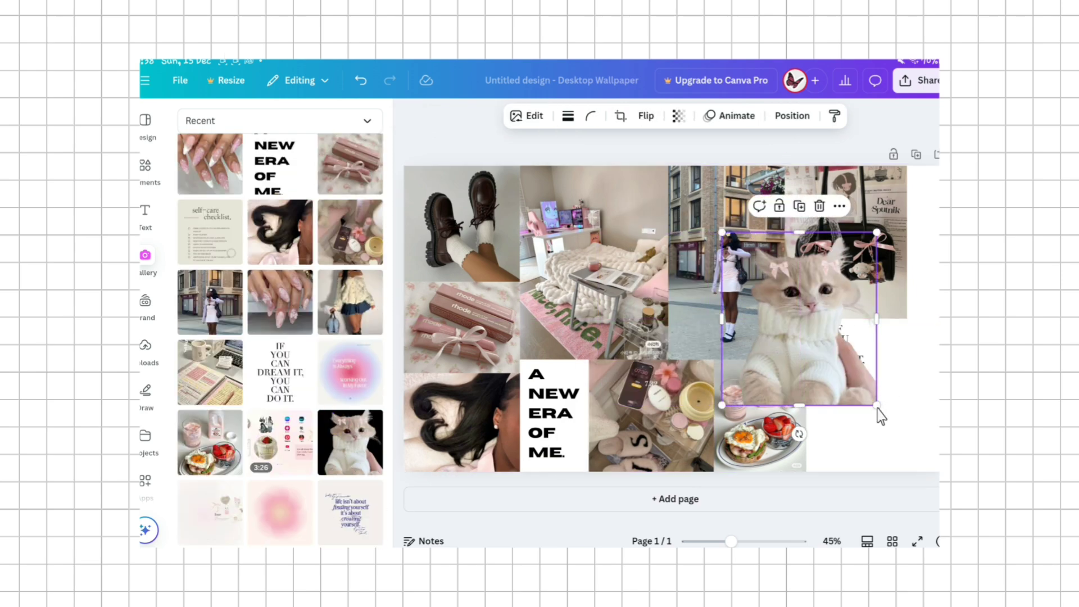
drag(876, 405, 799, 357)
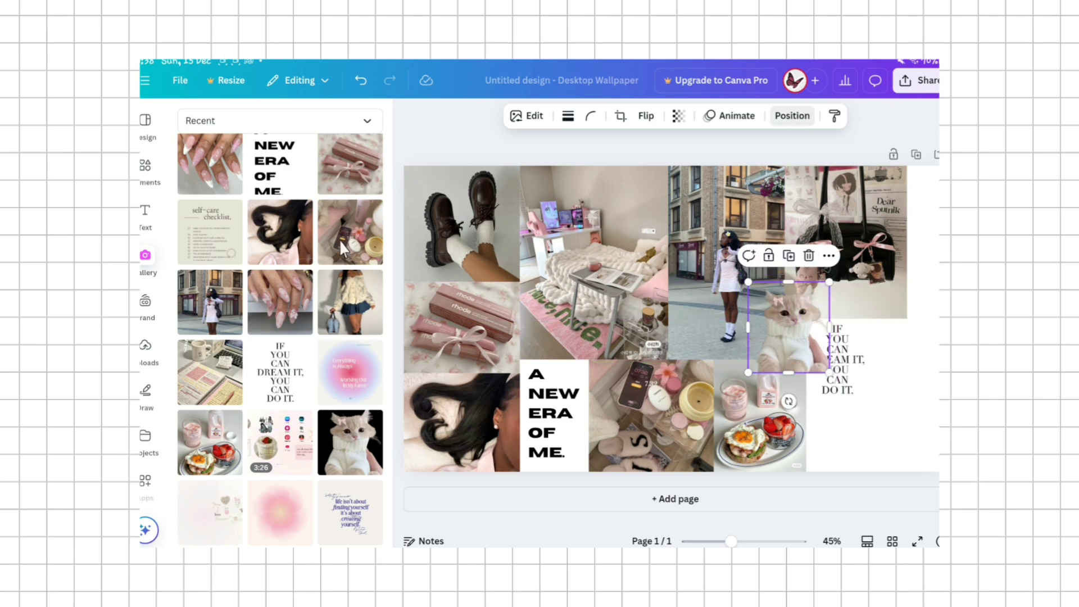
Try changing the stacking order of the kitten cutout and the "IF YOU CAN DREAM IT" quote.
click(328, 190)
click(243, 188)
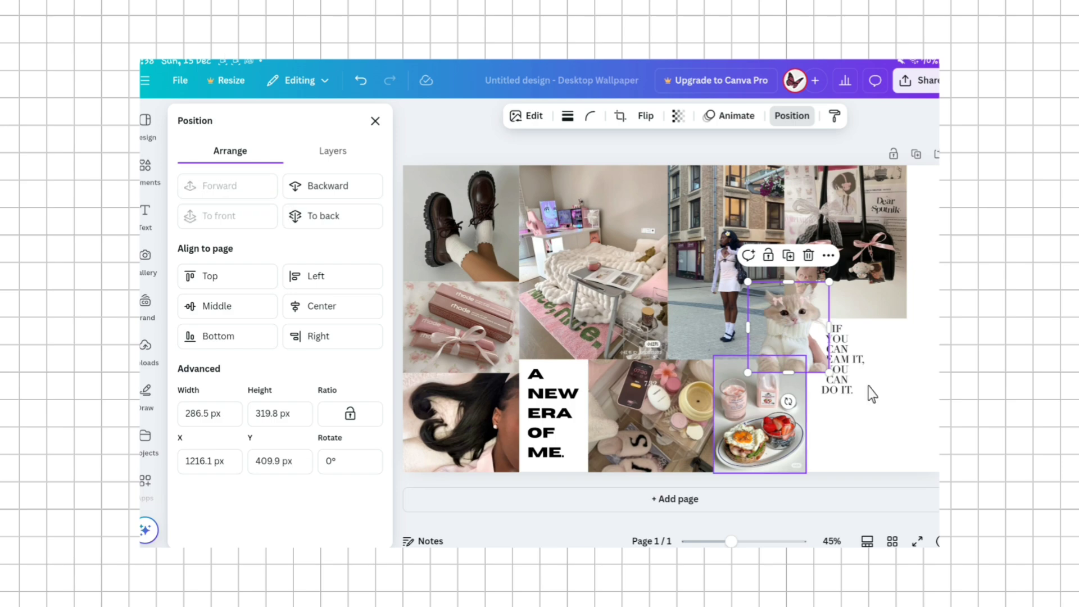
click(872, 393)
click(246, 192)
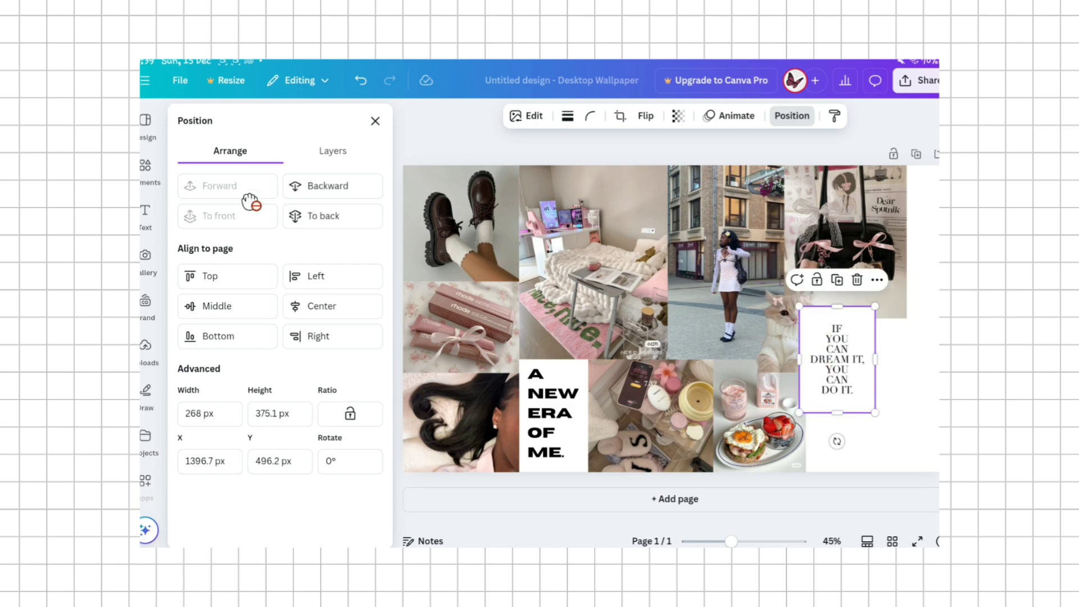
click(343, 197)
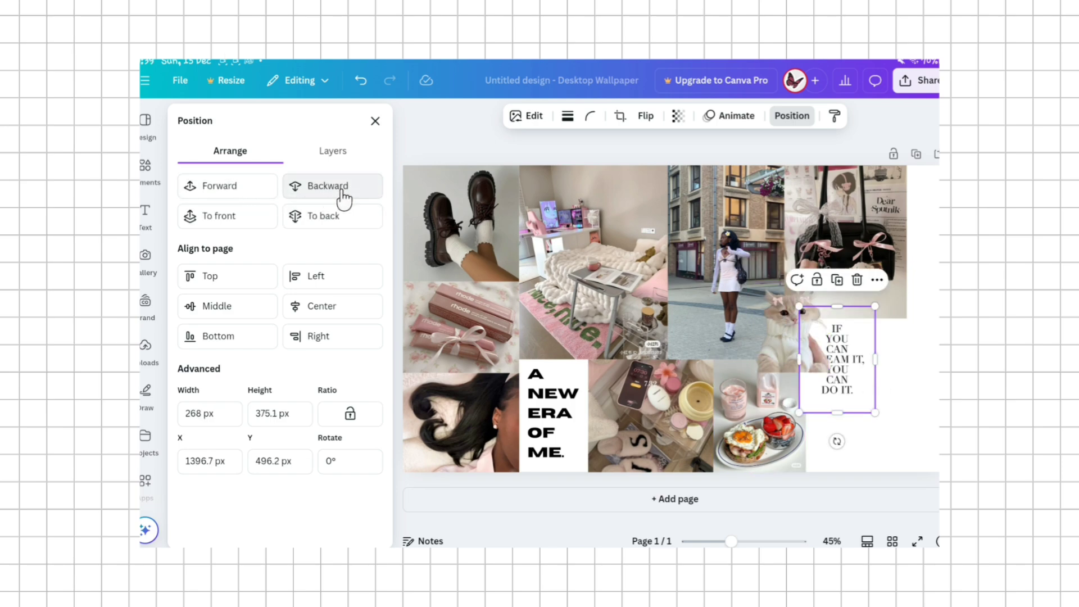
click(343, 196)
Tilt the kitten cutout and place it over the corner where the street outfit, handbag and breakfast pictures meet.
click(817, 372)
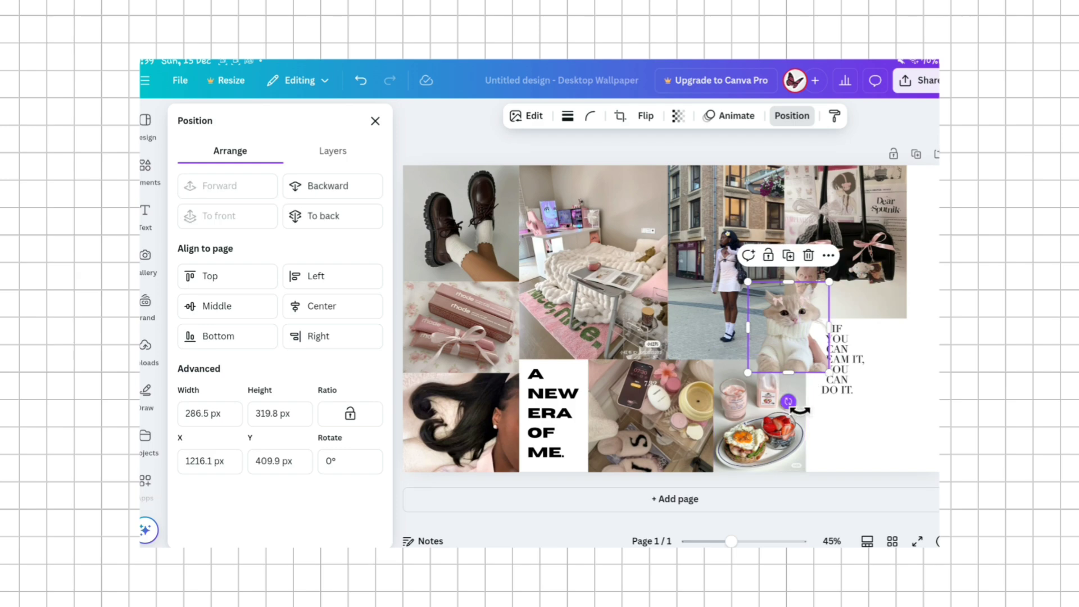
drag(788, 400, 760, 417)
click(906, 446)
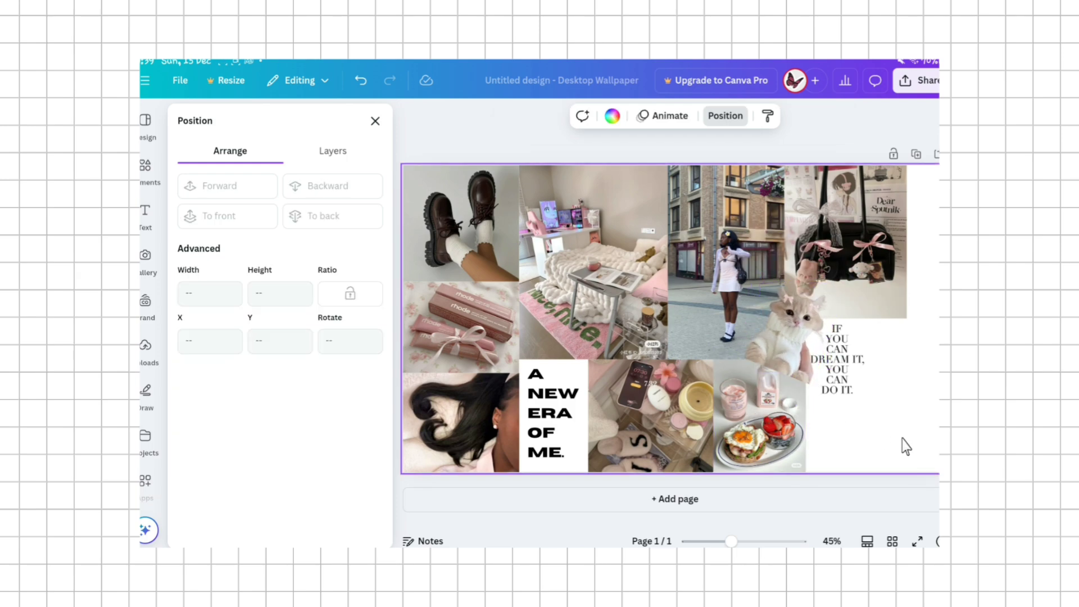
click(801, 360)
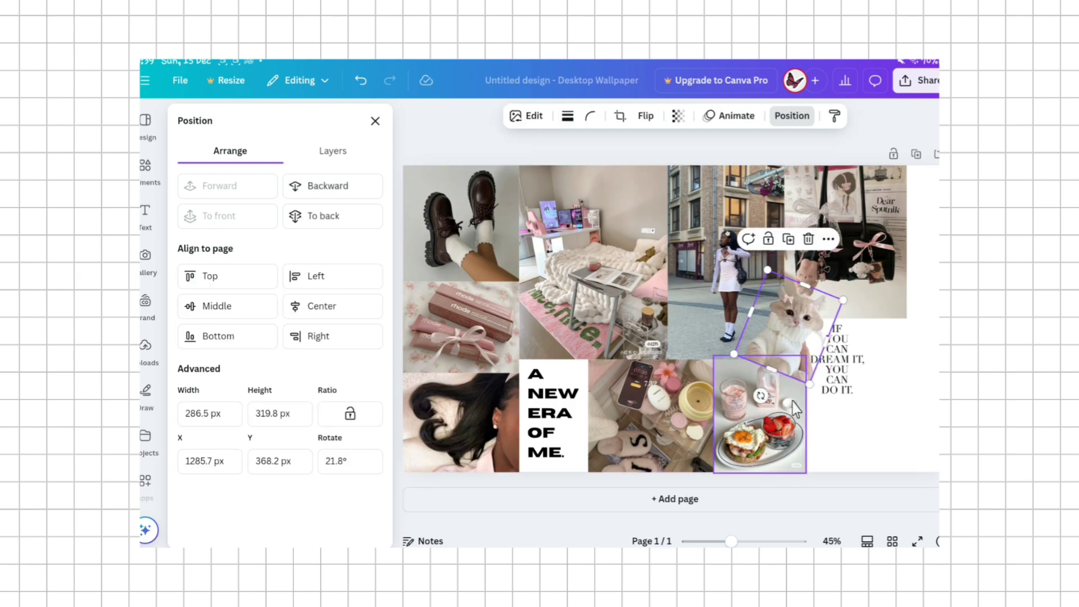
click(373, 123)
drag(763, 397, 807, 400)
mouse_move(846, 365)
mouse_down()
mouse_move(823, 356)
mouse_move(839, 354)
mouse_up()
click(844, 387)
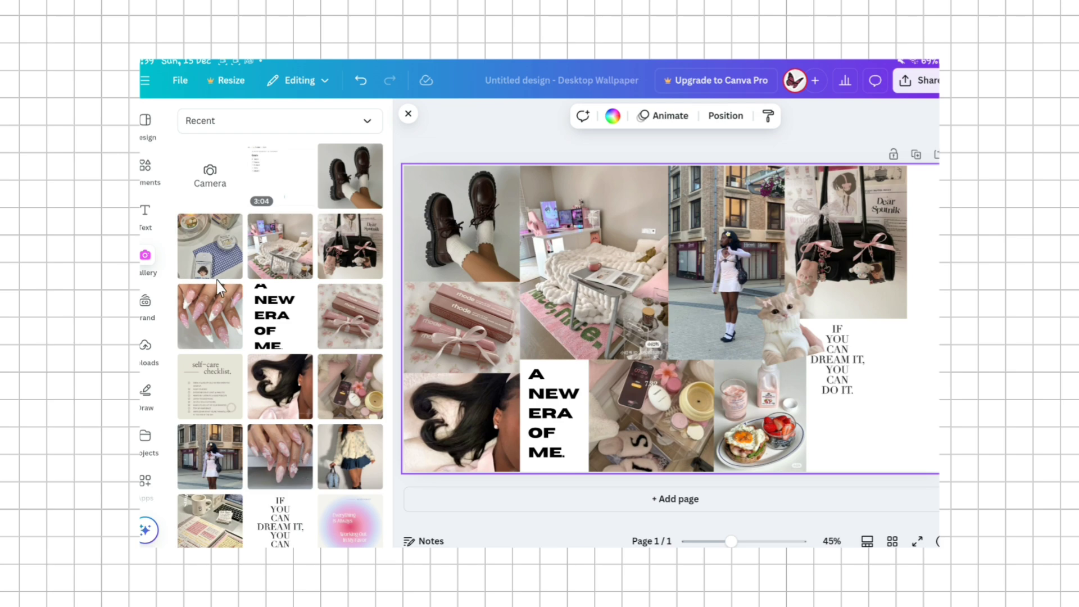
Add the cream cardigan and denim skirt outfit picture, shrink it, and place it in the page's lower corner beside the quote.
click(347, 444)
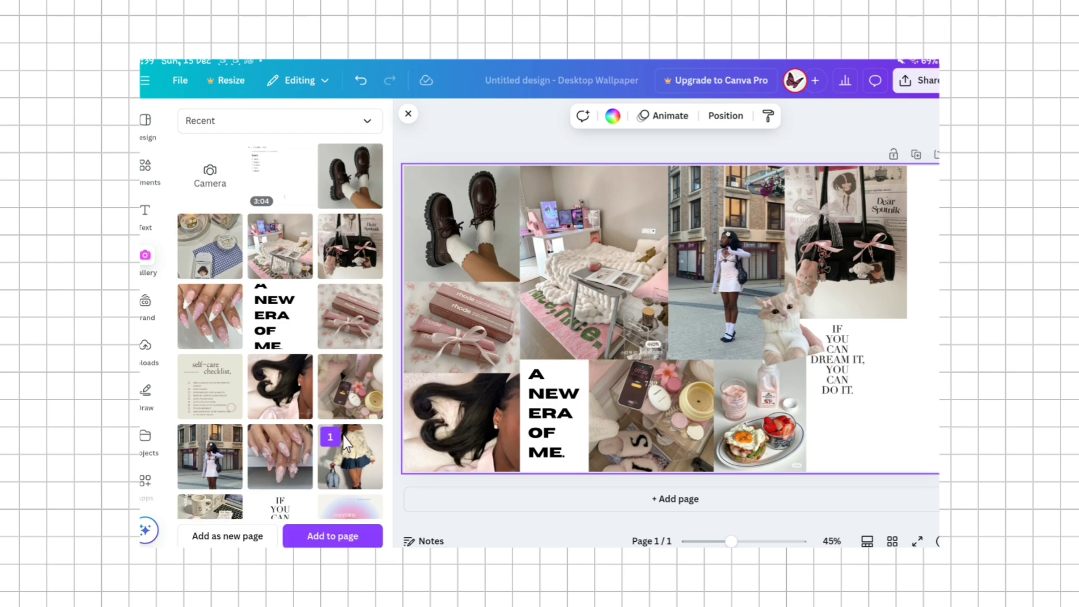
click(335, 536)
drag(922, 413, 879, 487)
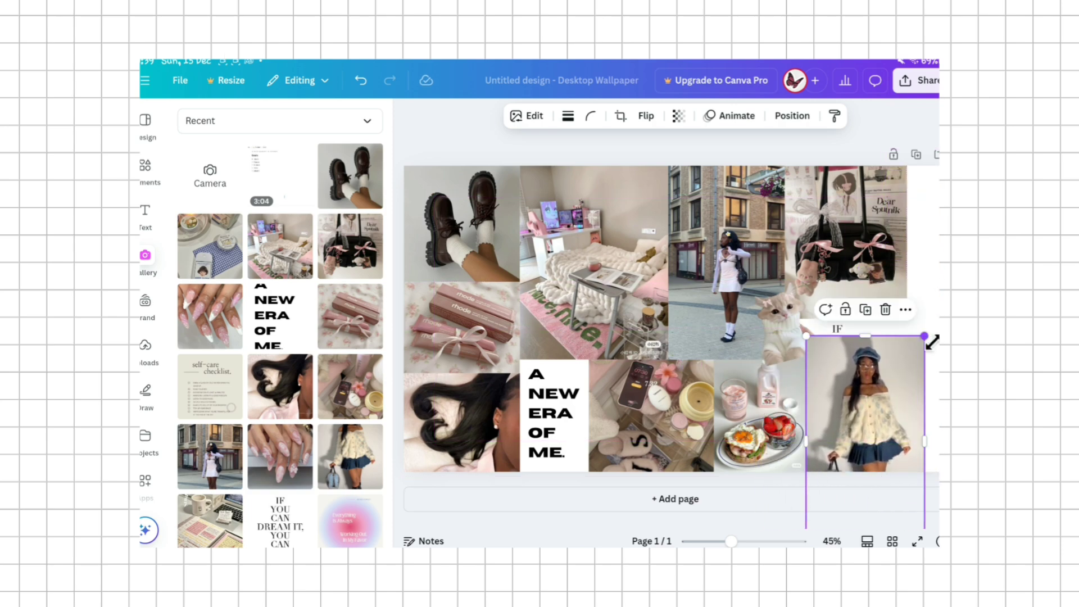
drag(927, 336, 903, 402)
drag(864, 445, 924, 379)
click(829, 492)
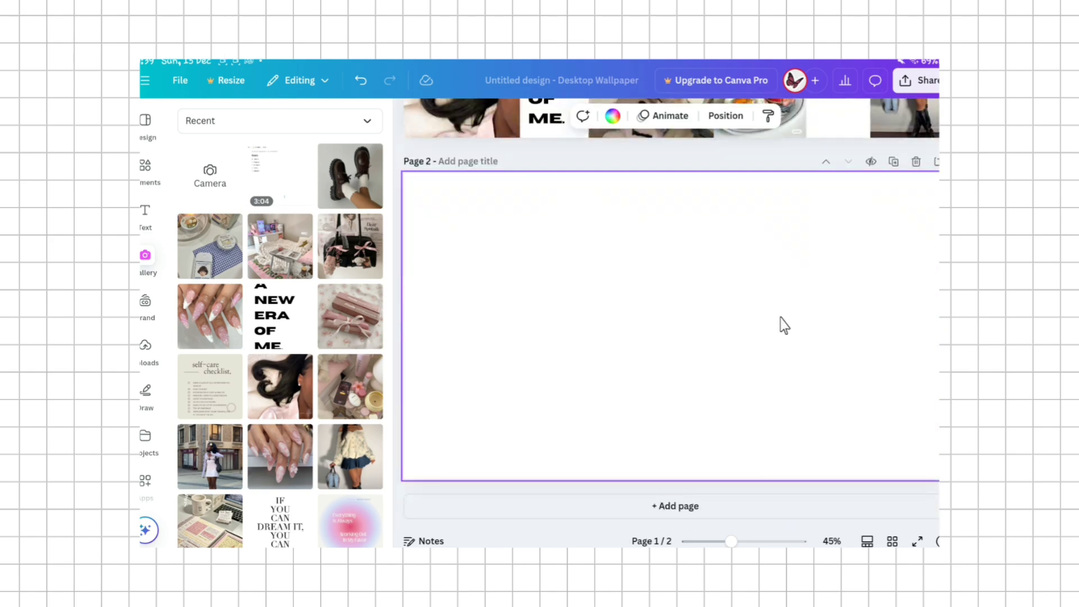
Add the pink nails picture to page 1, shrink it, and place it beneath the "IF YOU CAN DREAM IT" quote.
scroll(782, 326, up, 5)
scroll(824, 241, down, 1)
scroll(791, 400, up, 2)
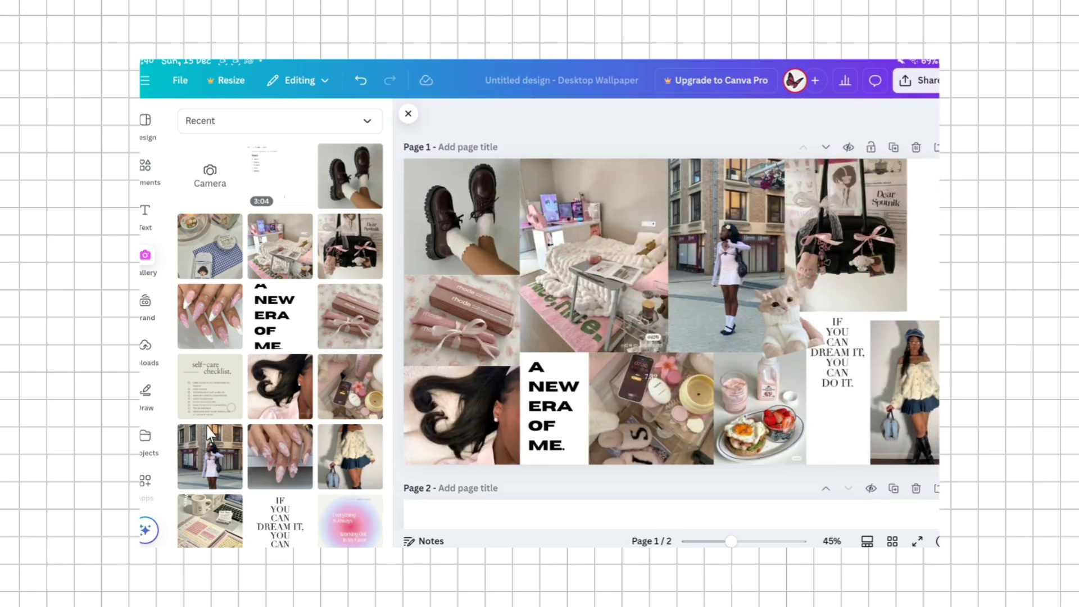
click(281, 465)
click(333, 535)
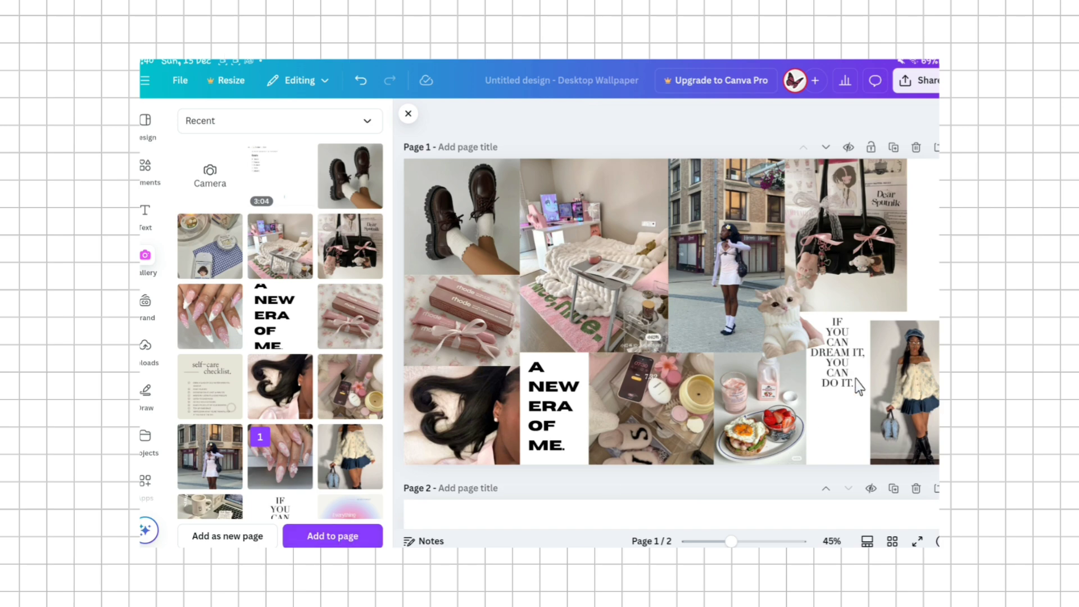
drag(807, 217, 653, 298)
drag(629, 358, 837, 435)
click(936, 295)
Send the pink nails picture backward so it sits behind the breakfast and cardigan outfit pictures.
click(837, 404)
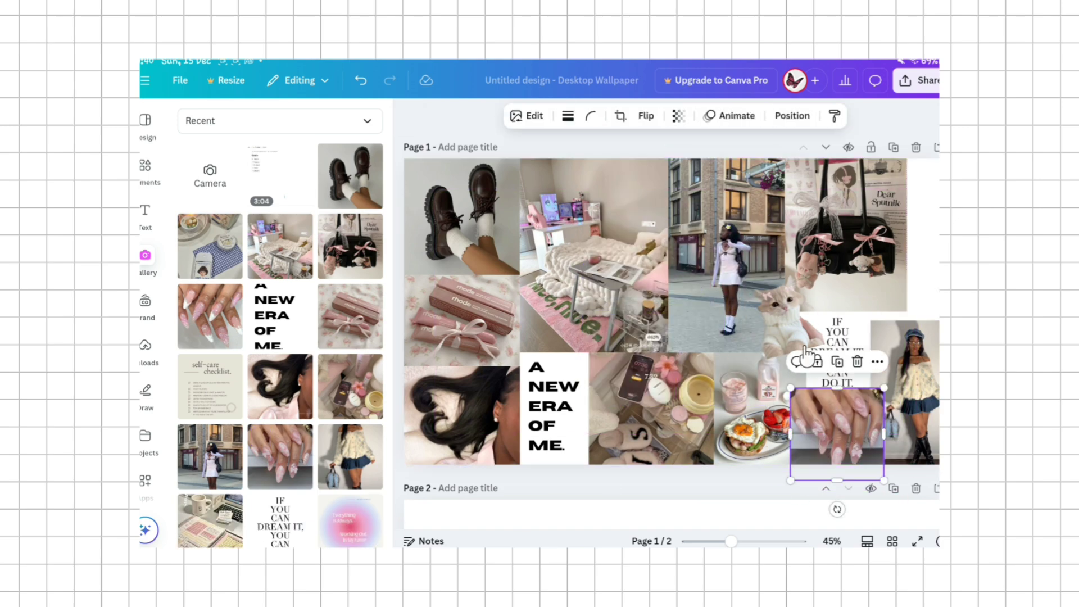
click(787, 120)
click(342, 193)
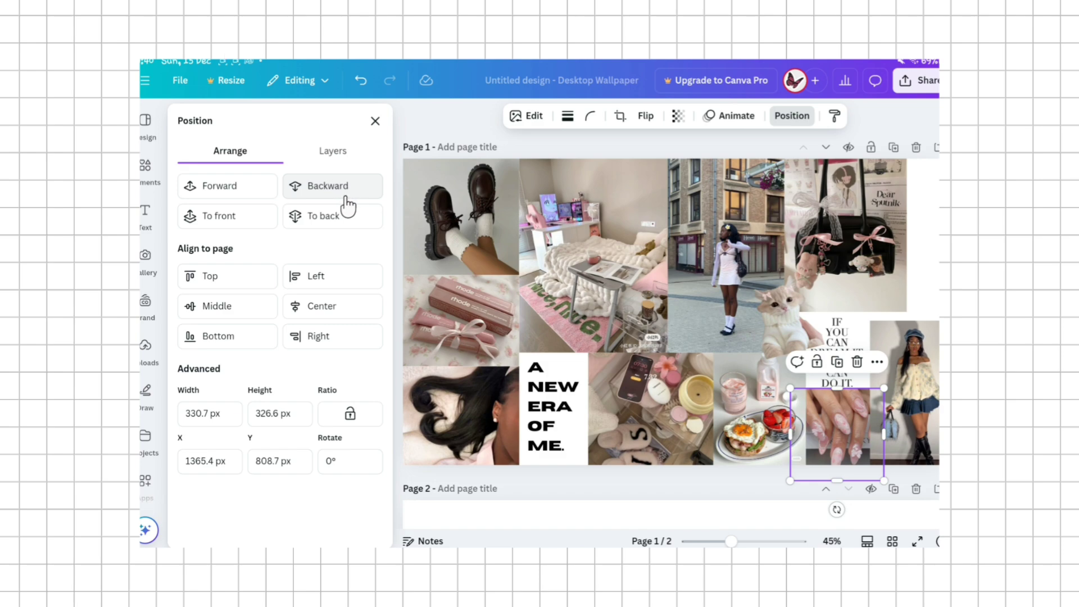
click(937, 275)
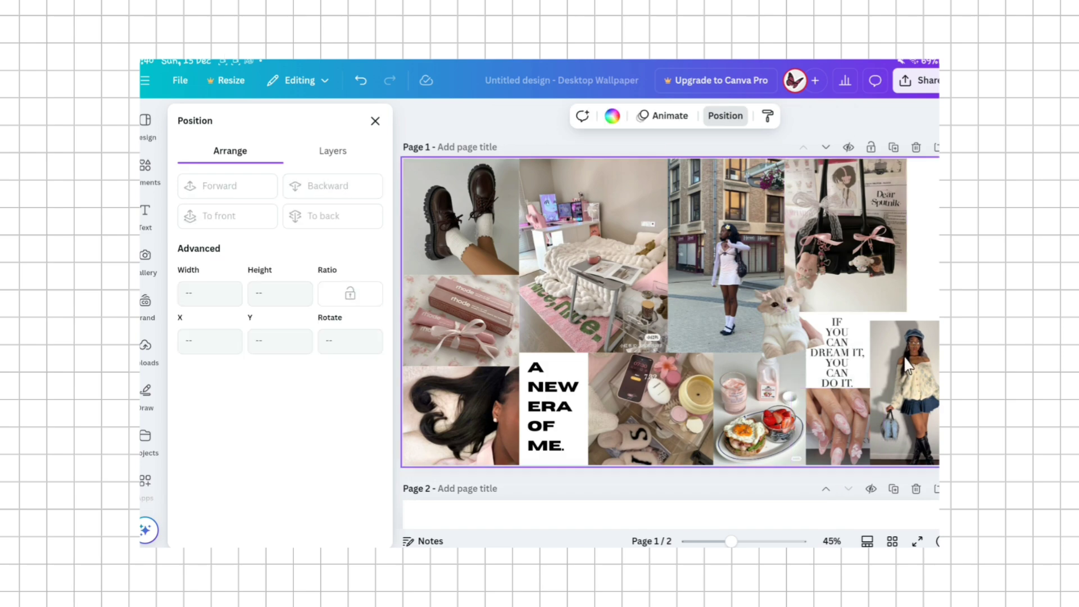
click(375, 122)
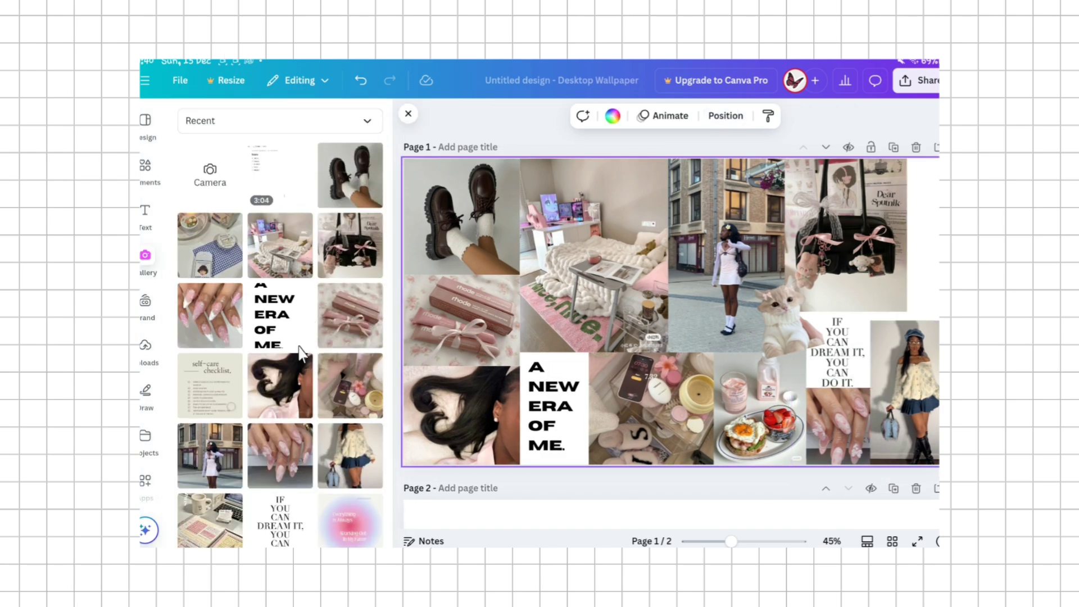
Place the calendar and books picture at the page top beside the handbag picture, and add the illustration of two black-haired girls.
scroll(304, 362, down, 2)
scroll(300, 352, down, 5)
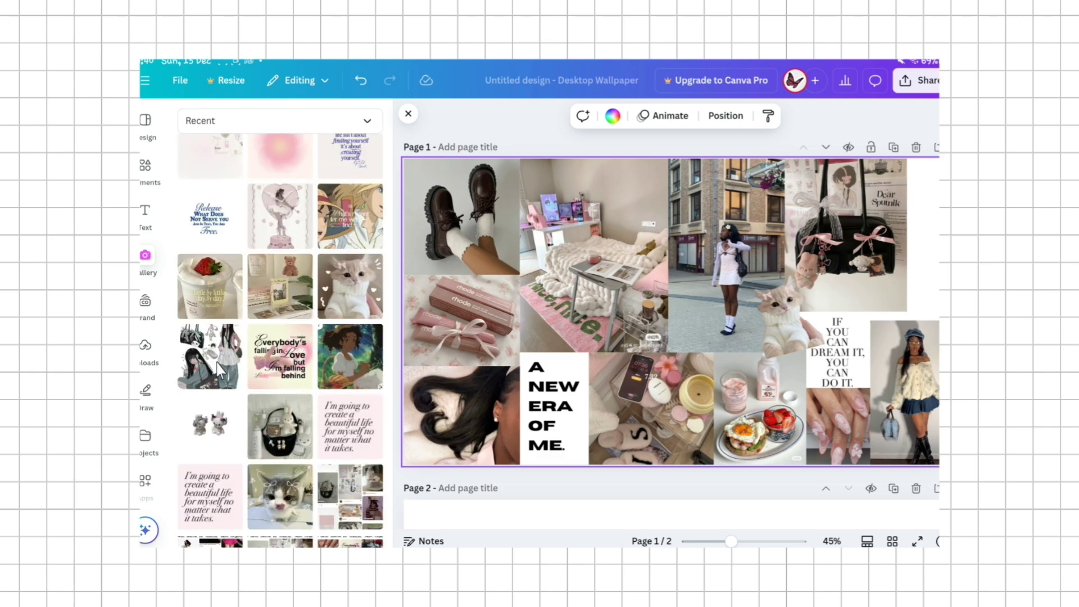
click(220, 368)
click(333, 535)
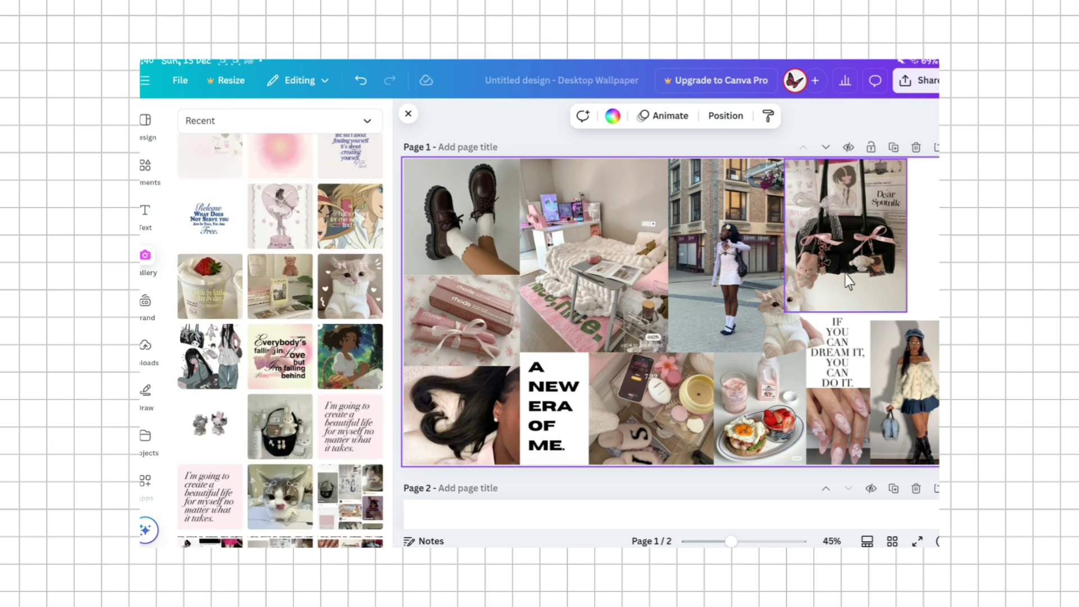
drag(905, 242, 915, 231)
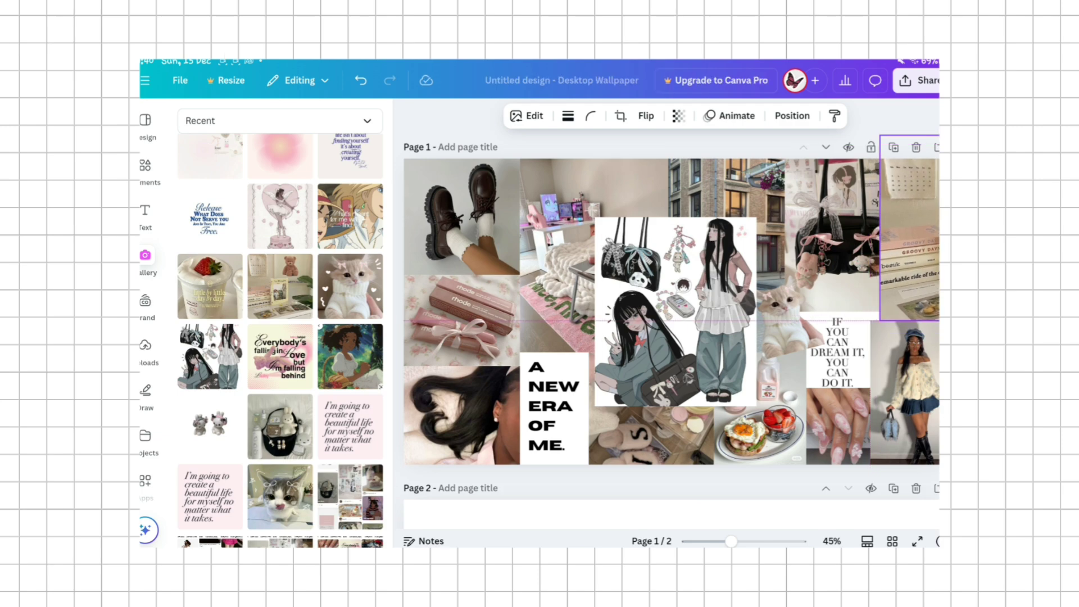
Shrink the black-haired girls illustration and place it over the junction of the handbag, books, quote and cardigan outfit pictures.
click(742, 344)
drag(756, 405, 857, 291)
drag(886, 358, 881, 358)
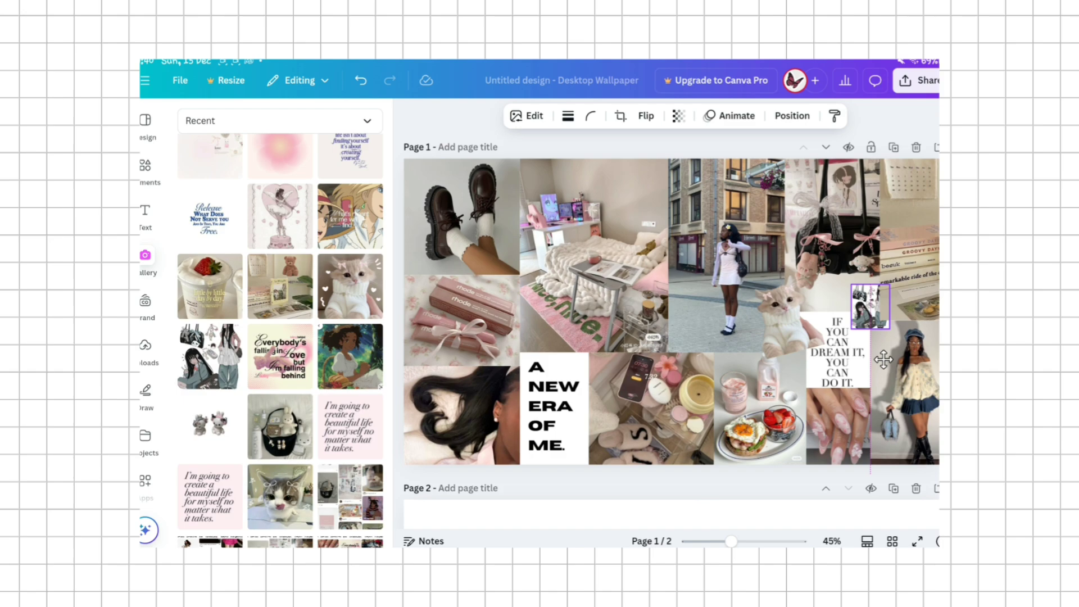
click(791, 116)
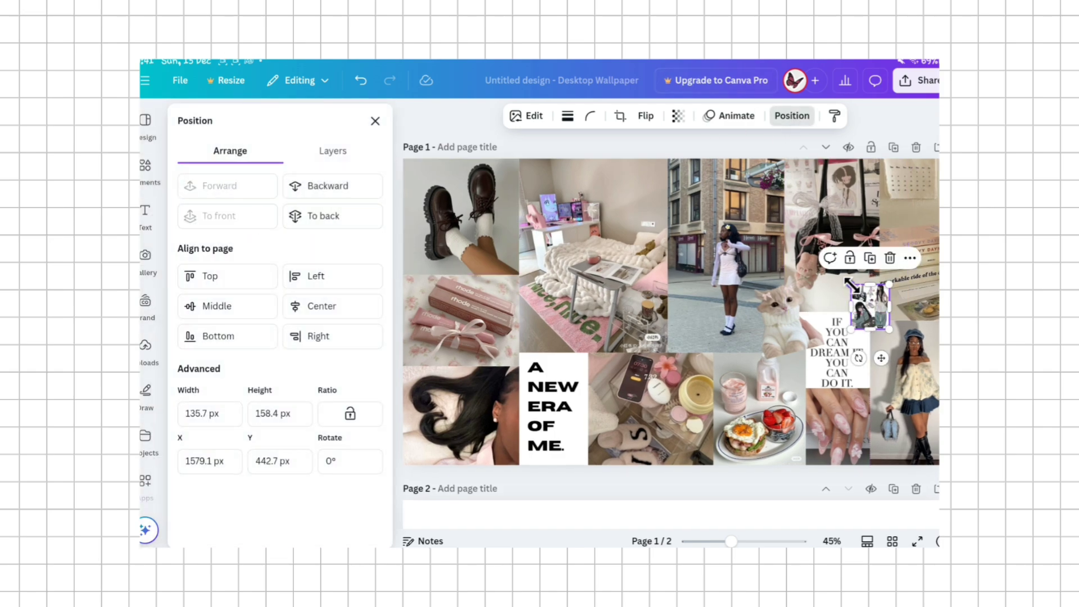
drag(852, 285, 839, 269)
drag(874, 308, 885, 313)
scroll(708, 493, right, 2)
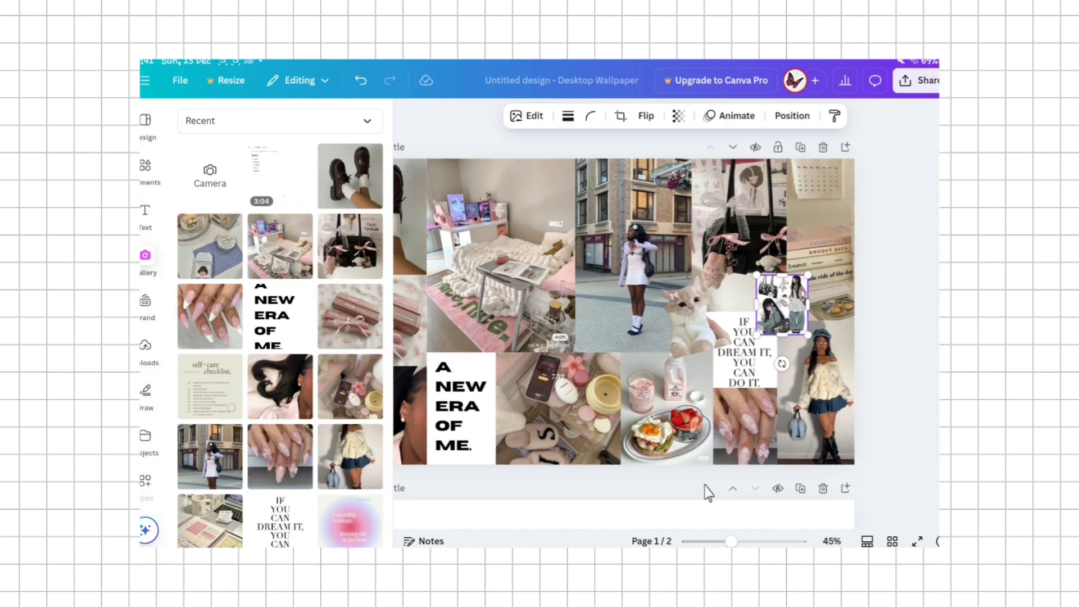
scroll(707, 493, left, 2)
Add a heading to the page 1 collage and replace its text with "2025".
click(406, 117)
click(890, 216)
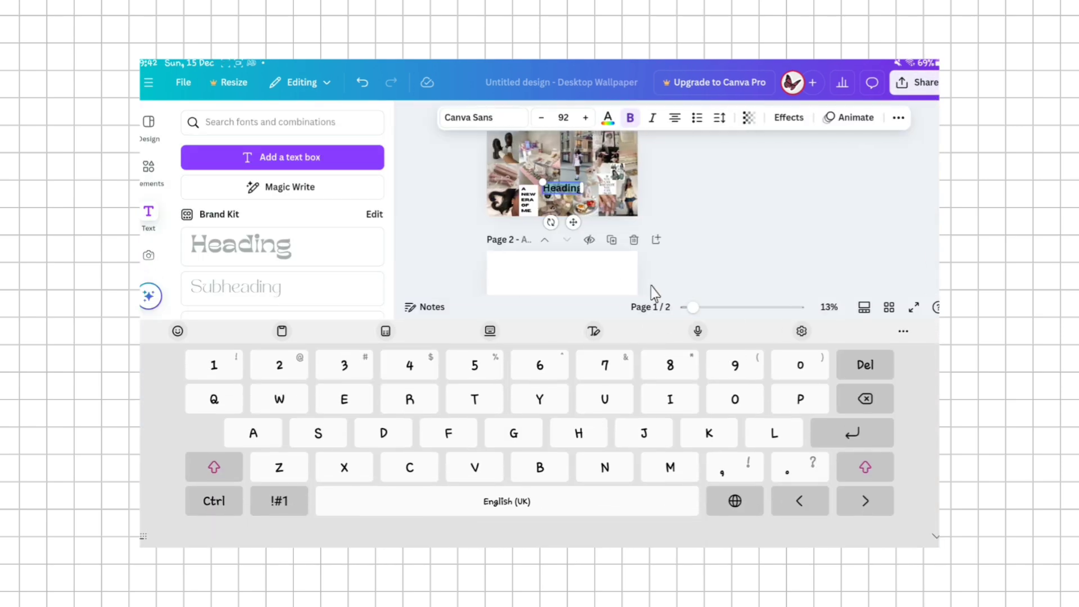
key(BackSpace)
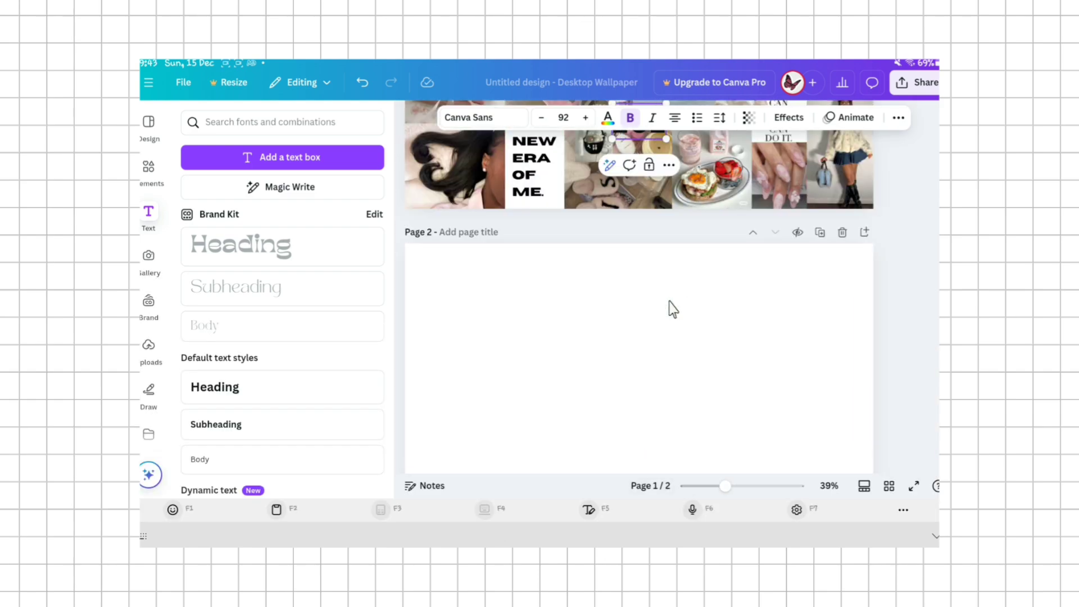
text(2025)
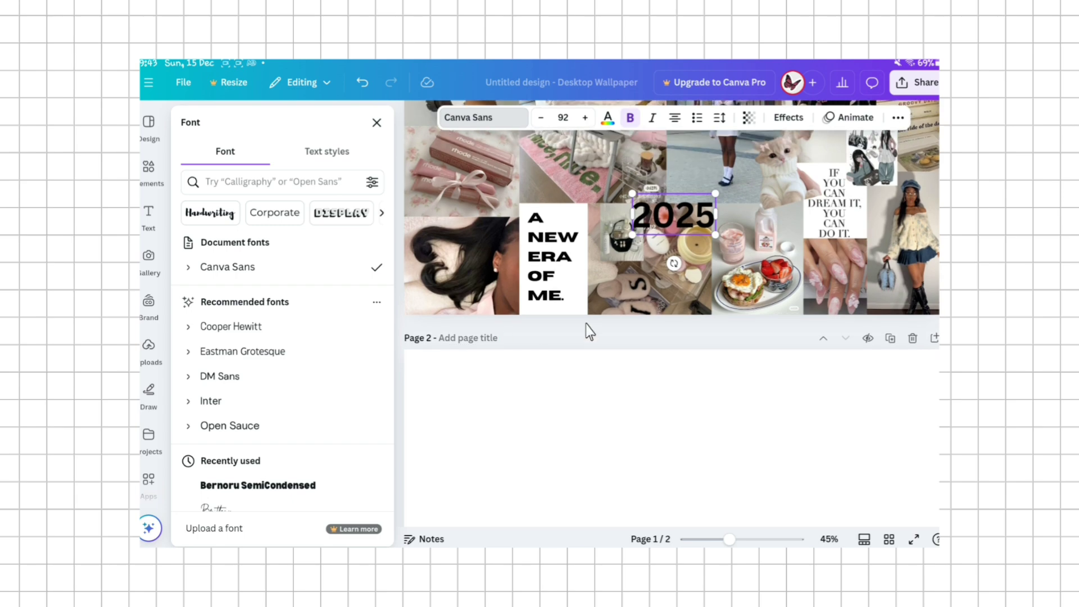
Change the font of the "2025" heading to Bernoru SemiCondensed.
scroll(585, 325, up, 3)
scroll(278, 292, down, 3)
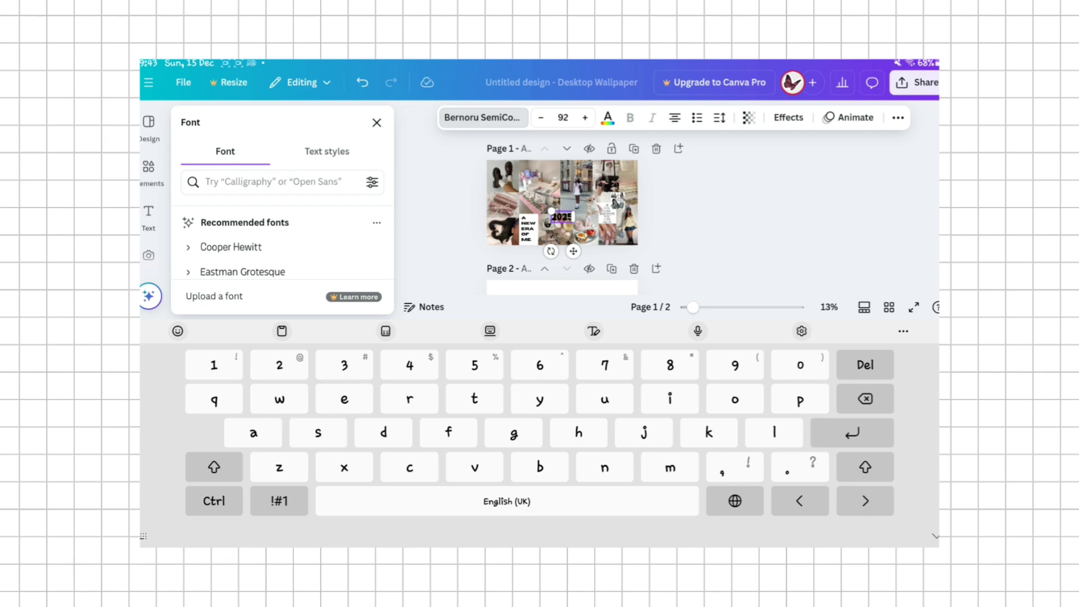
scroll(559, 354, up, 2)
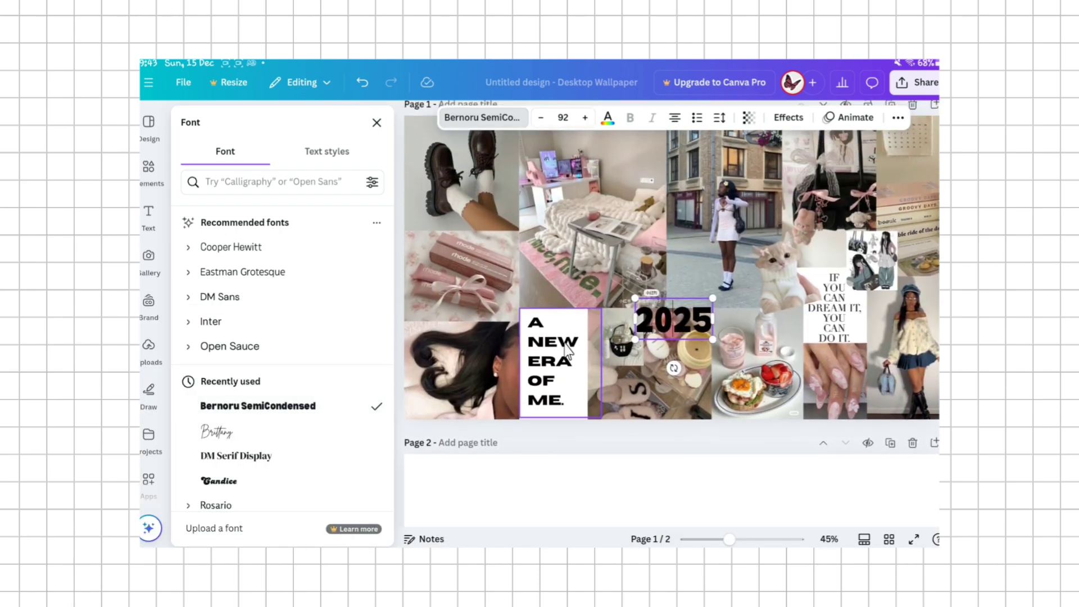
Align the "2025" heading to the vertical middle of the page.
click(643, 373)
click(679, 313)
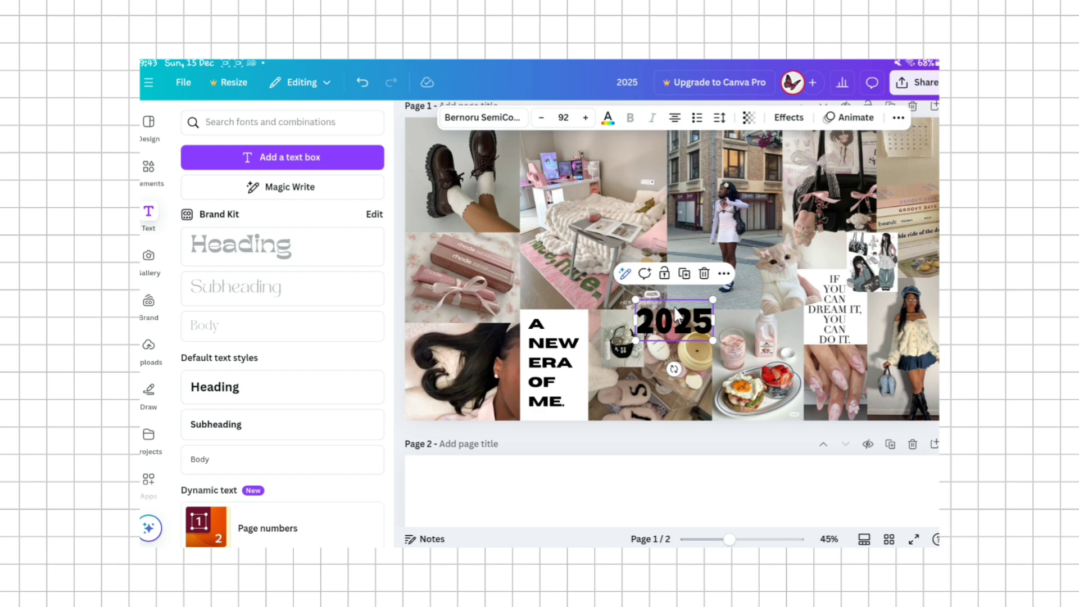
click(898, 119)
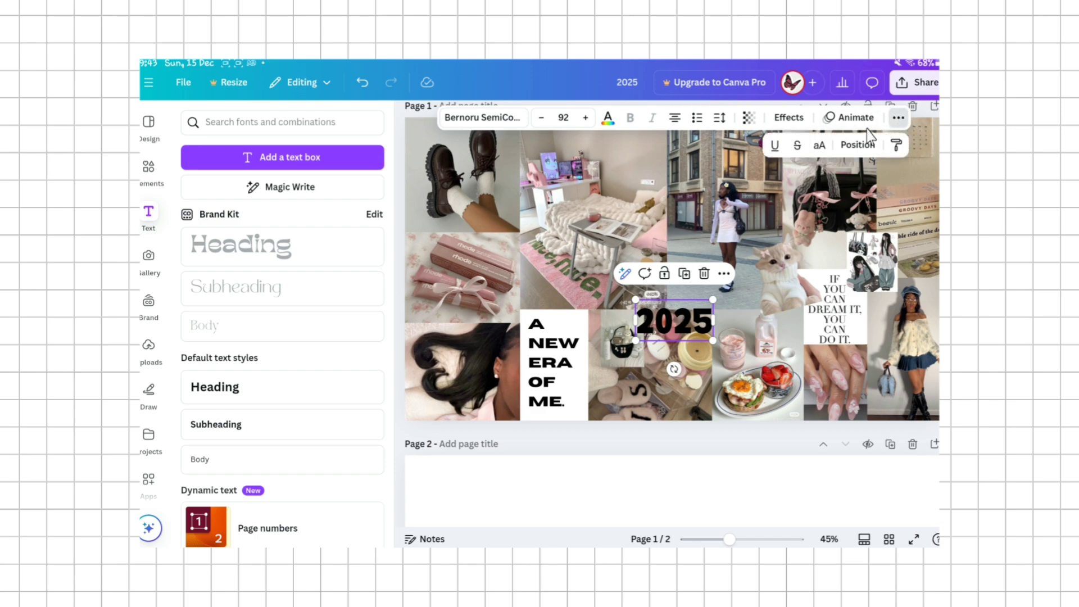
click(857, 145)
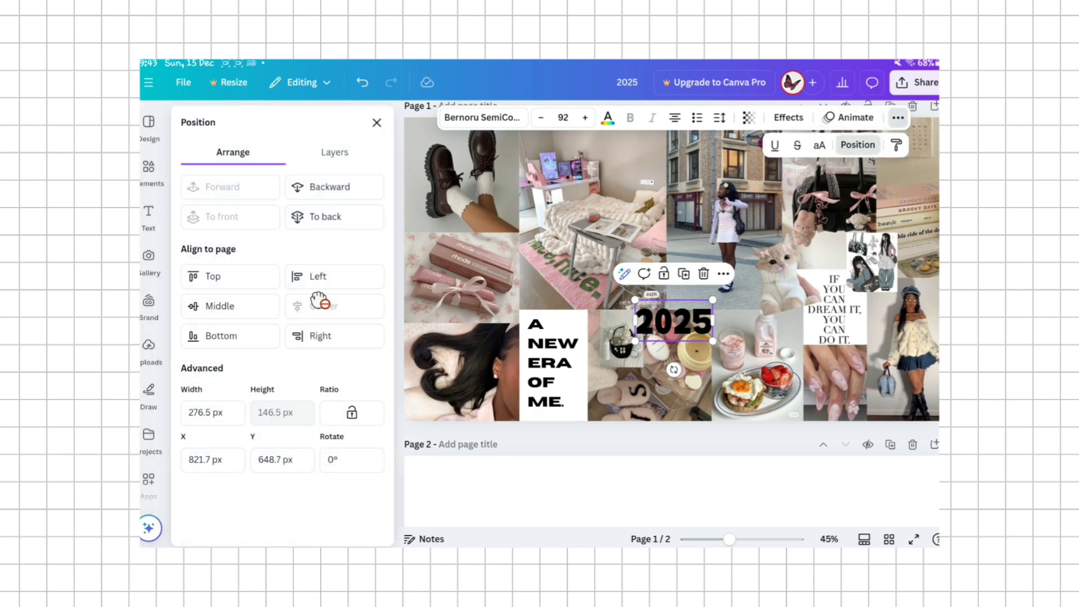
click(248, 315)
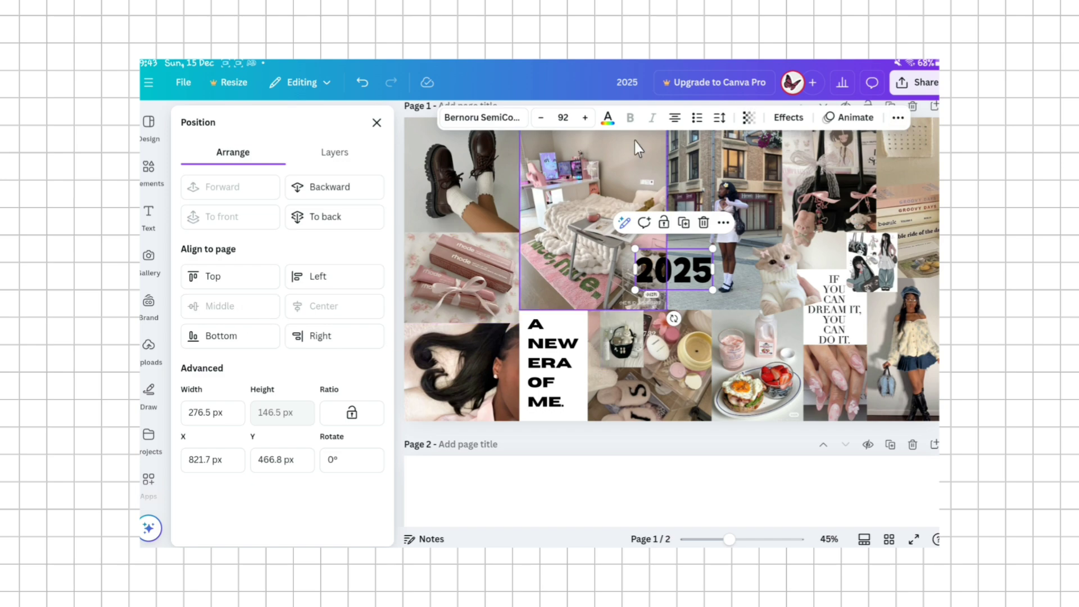
Enlarge the "2025" heading to size 154, try it in white, and colour it near-black from the shoe photo's palette.
click(748, 120)
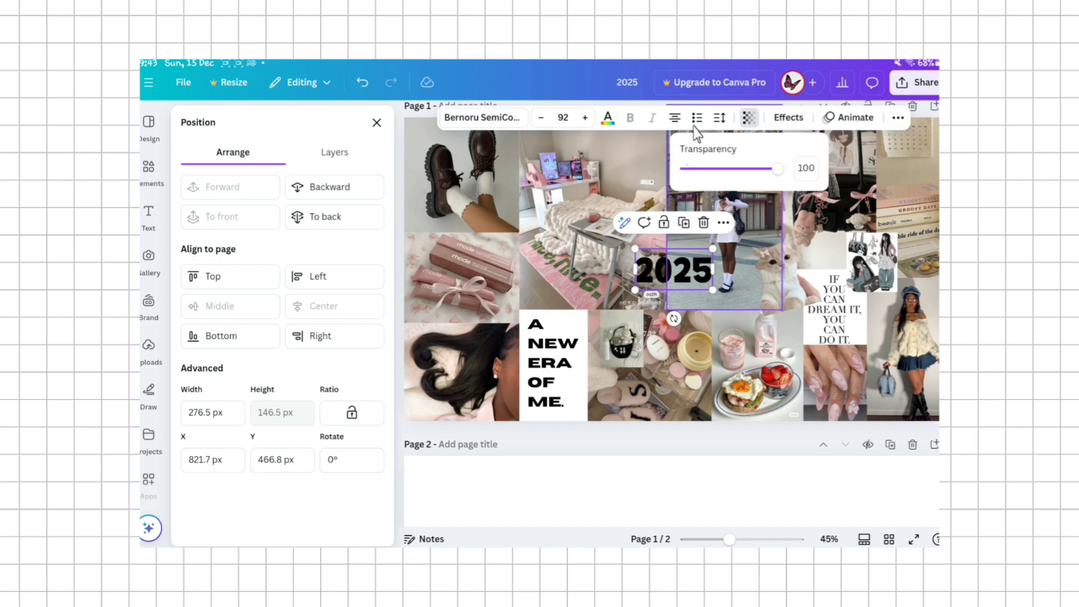
click(617, 126)
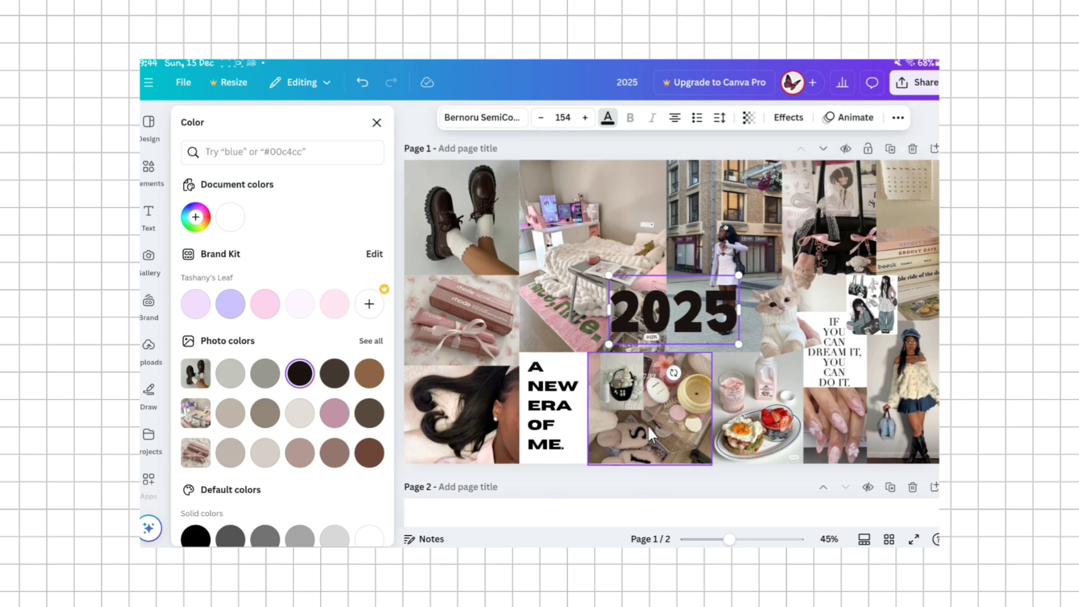
click(233, 219)
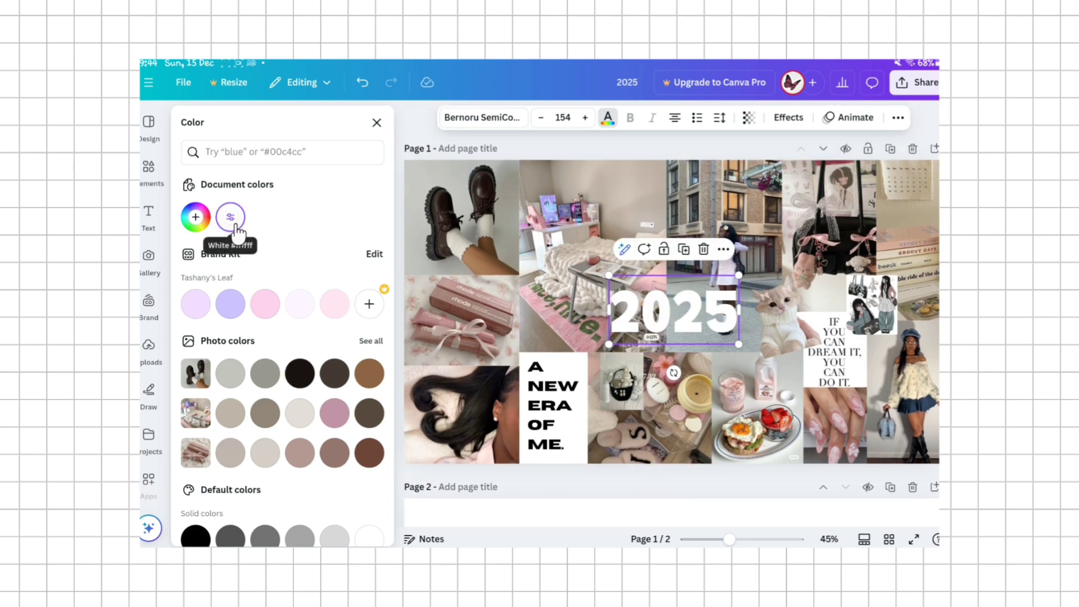
click(306, 376)
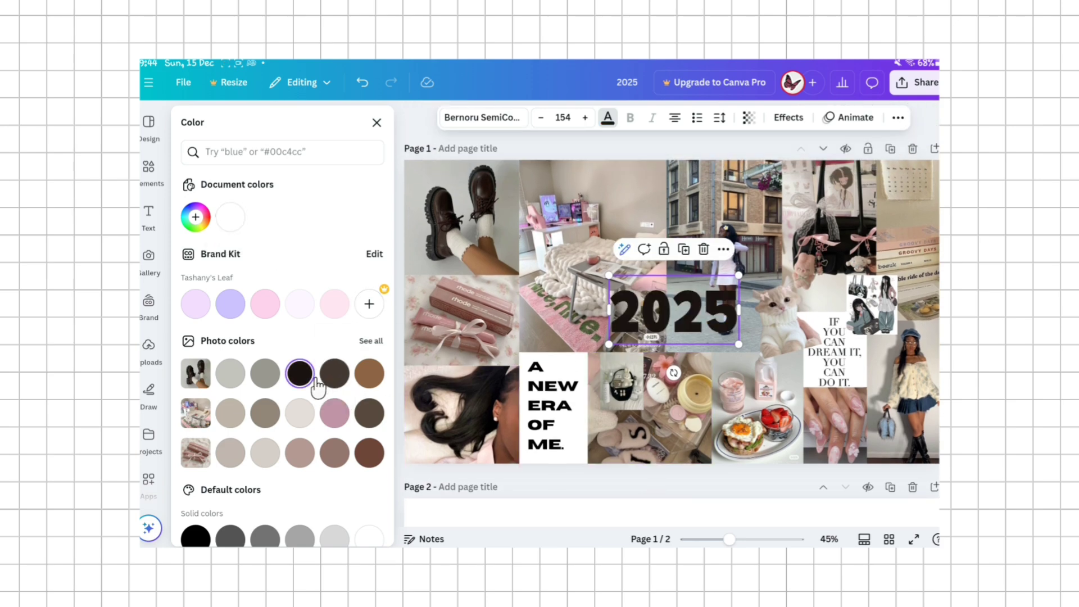
click(689, 141)
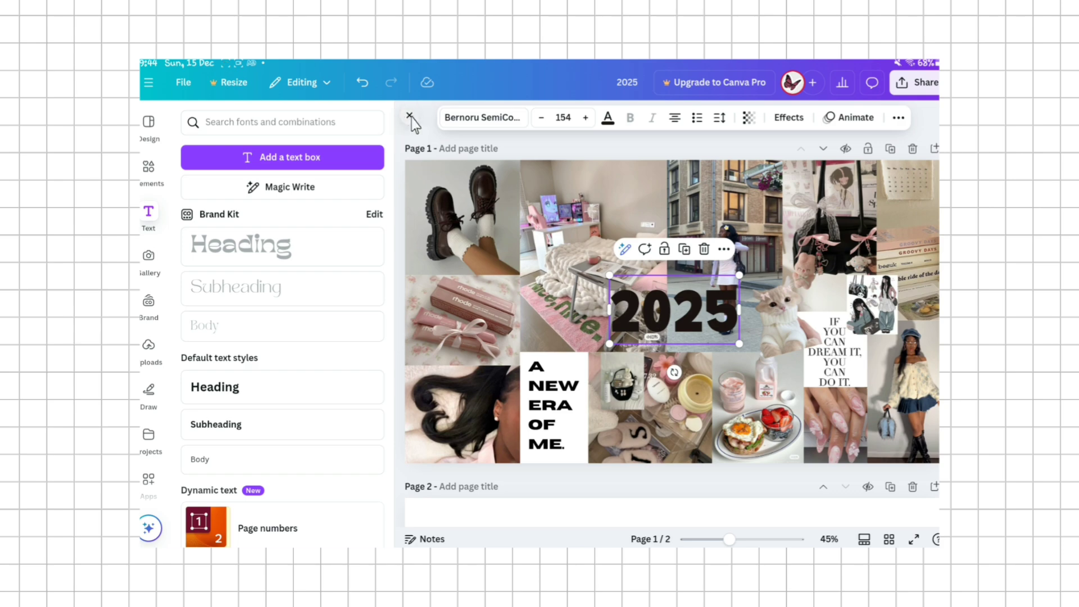
click(411, 118)
click(935, 385)
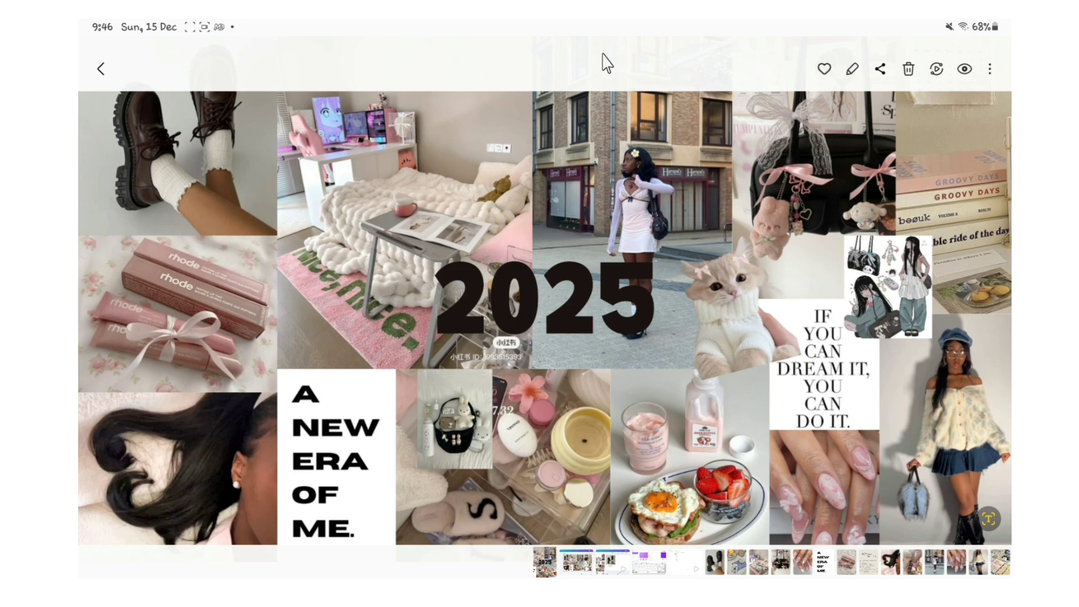
In the tablet's photo gallery, set the saved "2025" collage as the lock screen wallpaper.
click(990, 69)
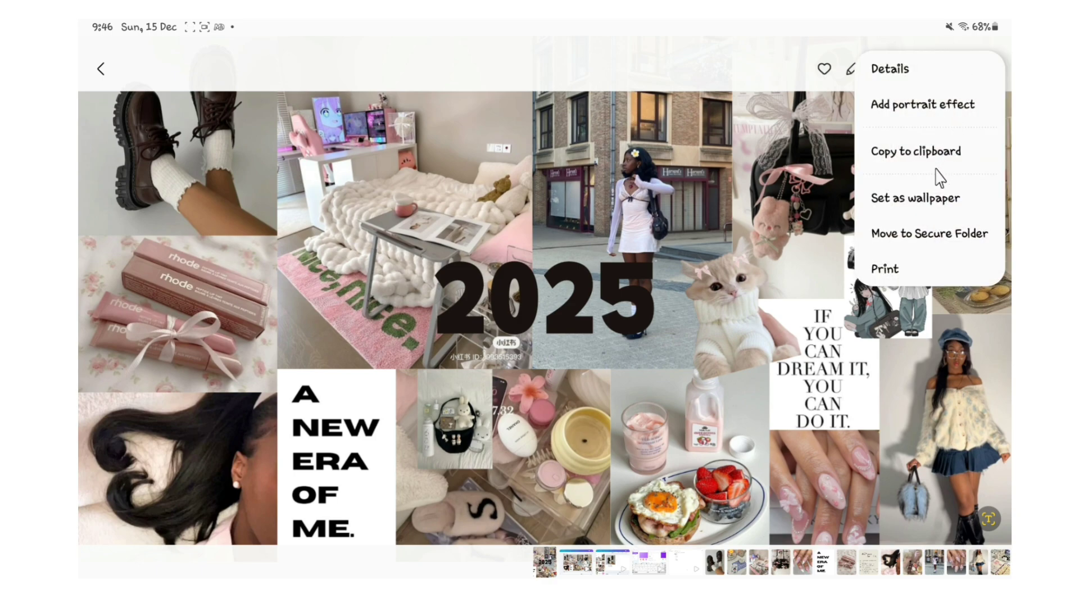
click(916, 200)
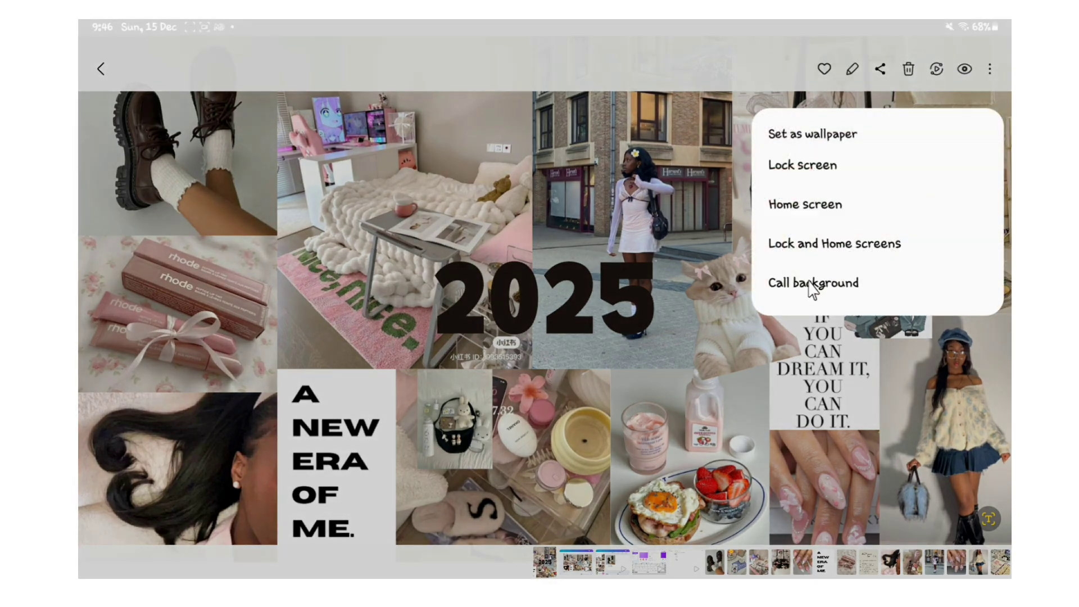
click(814, 171)
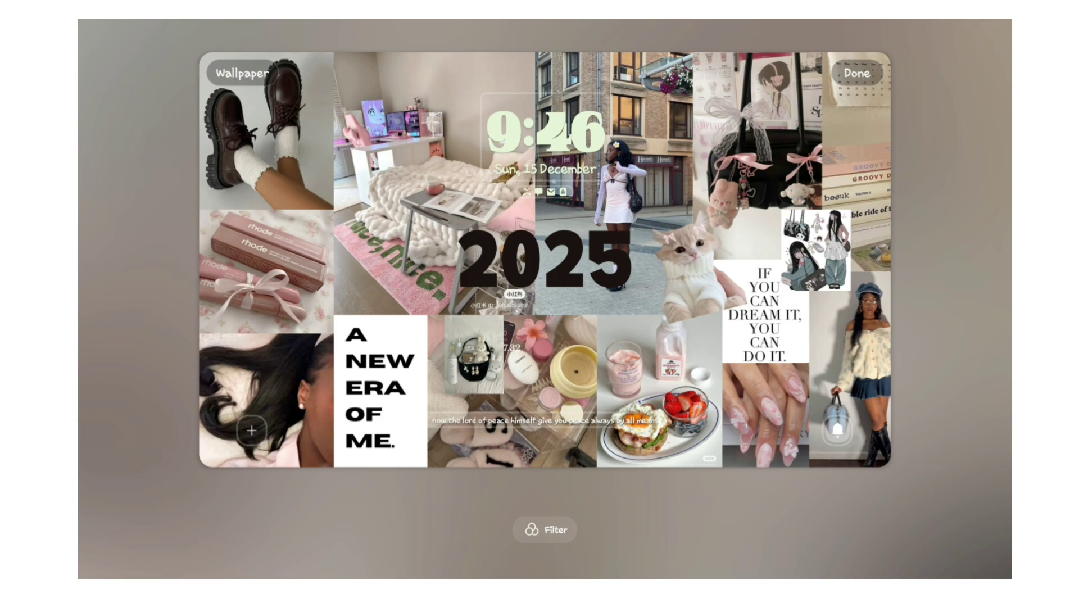
click(856, 79)
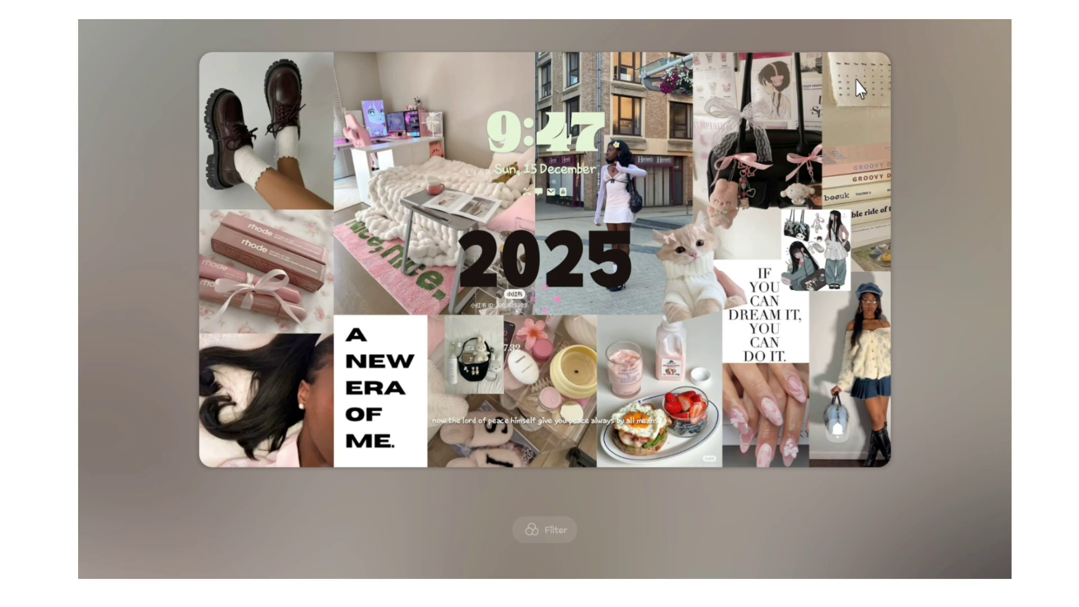